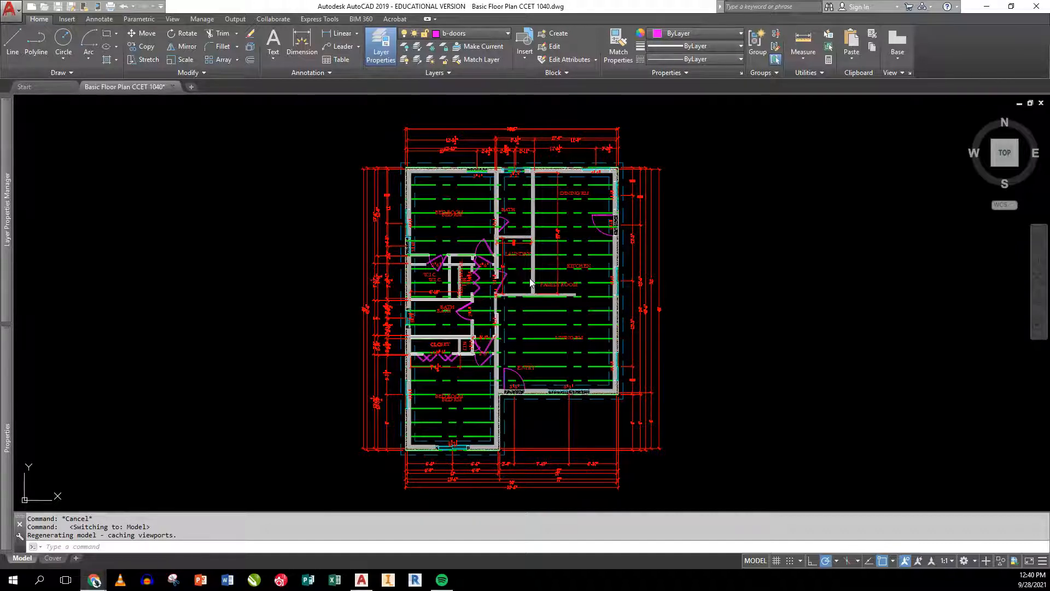
Step: Examine the floor plan's exterior wall corner near the bedroom and the dimension strings along the plan's upper side
scroll(411, 170, up, 10)
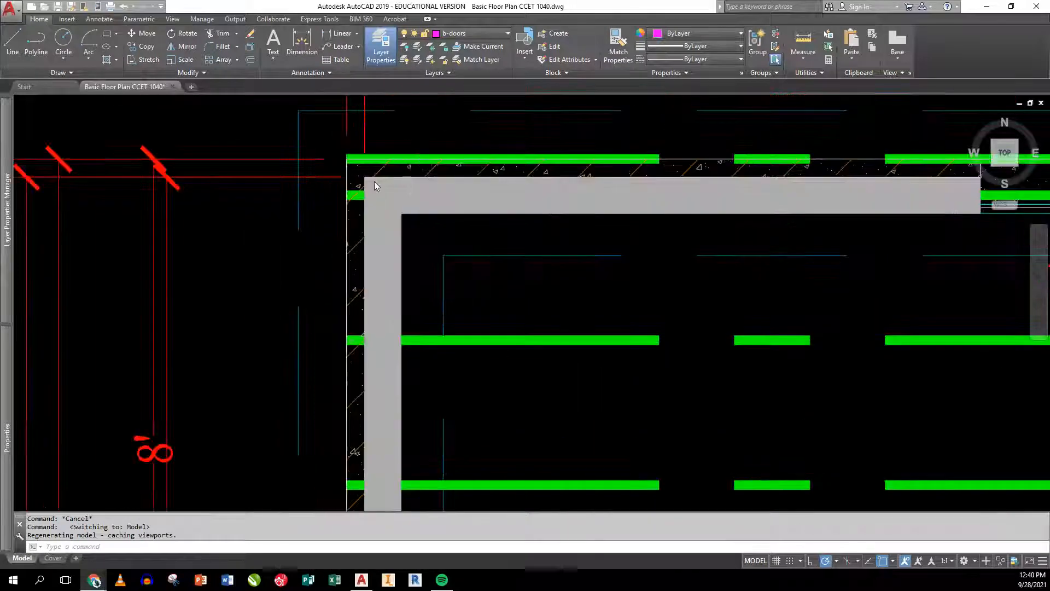
scroll(376, 181, up, 2)
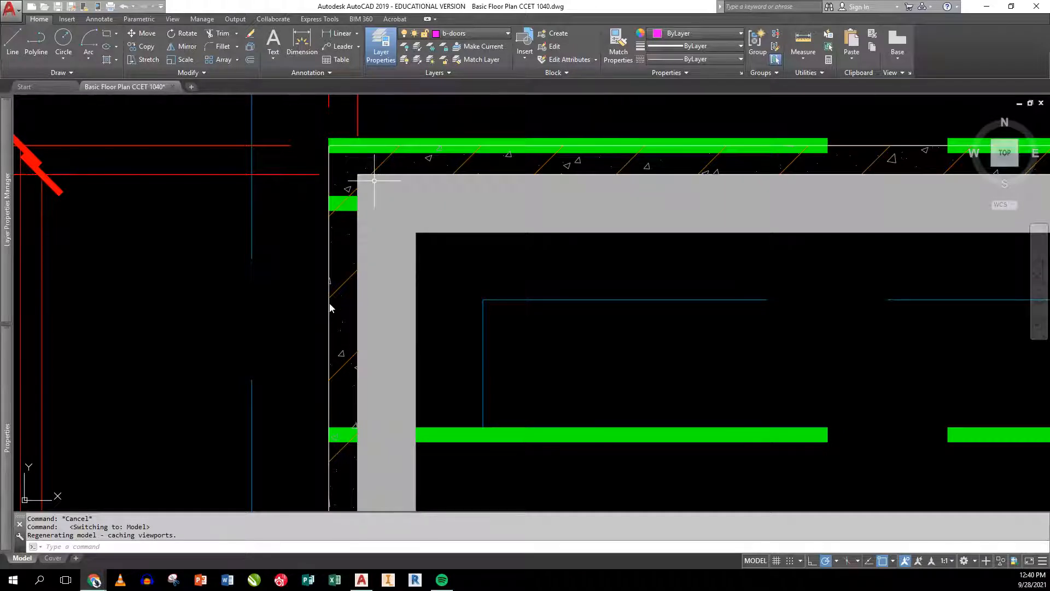
scroll(358, 287, down, 4)
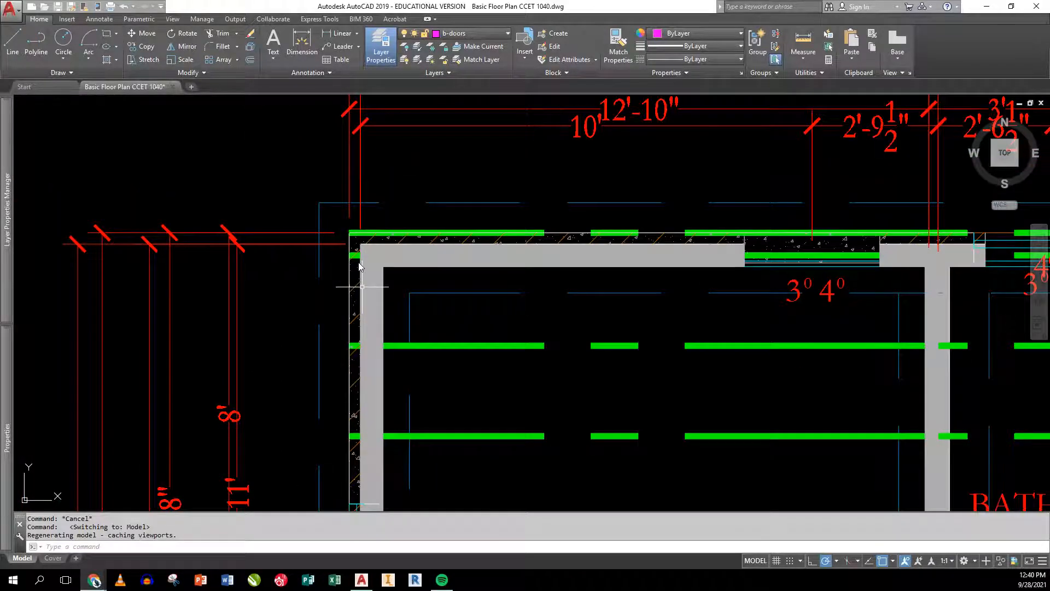
scroll(419, 267, down, 2)
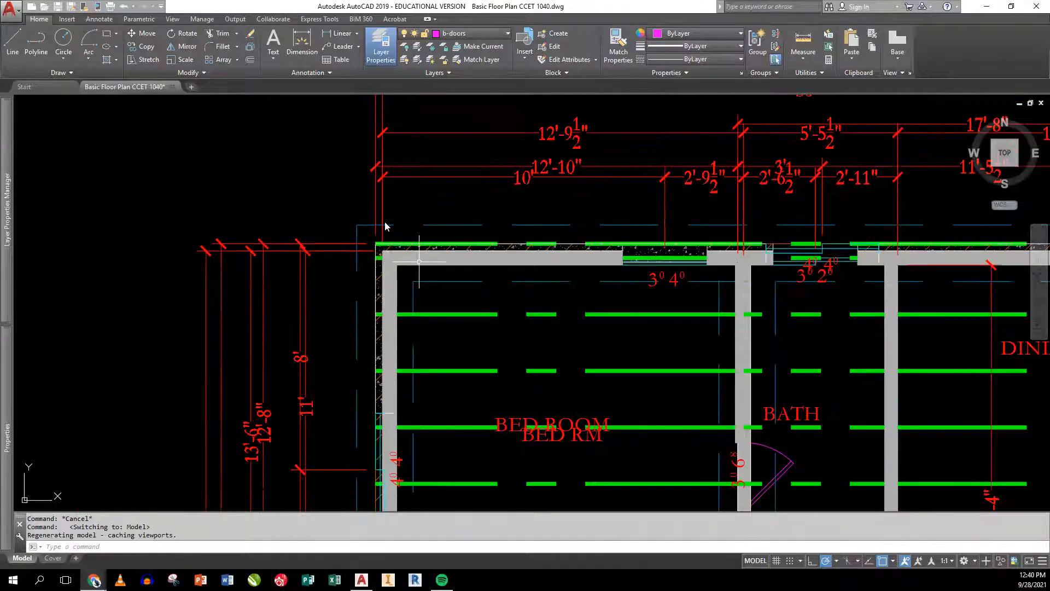
scroll(384, 244, up, 2)
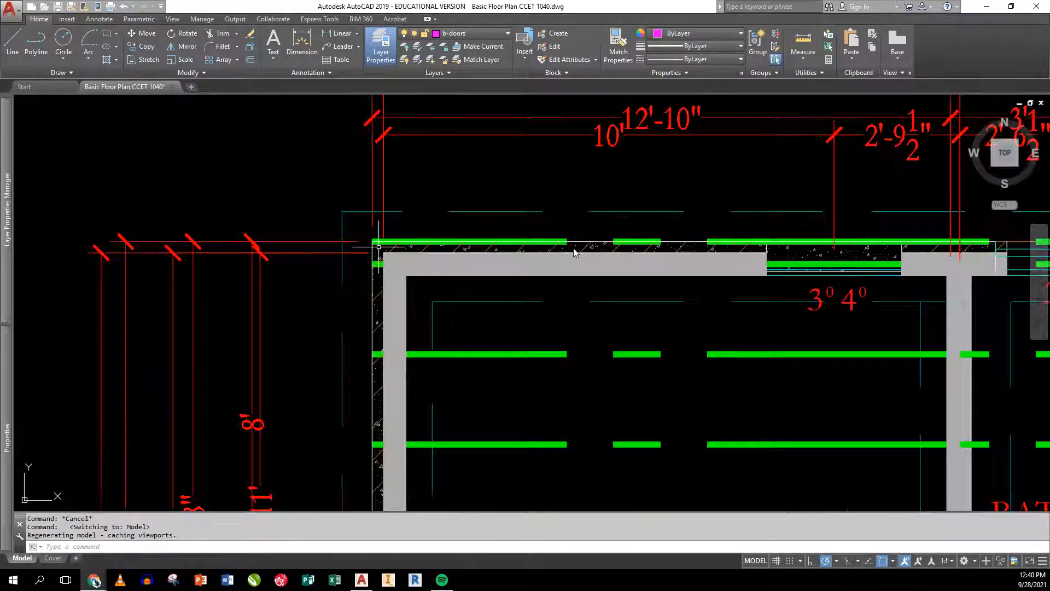
scroll(574, 251, down, 4)
middle_drag(522, 221, 354, 177)
scroll(345, 210, up, 2)
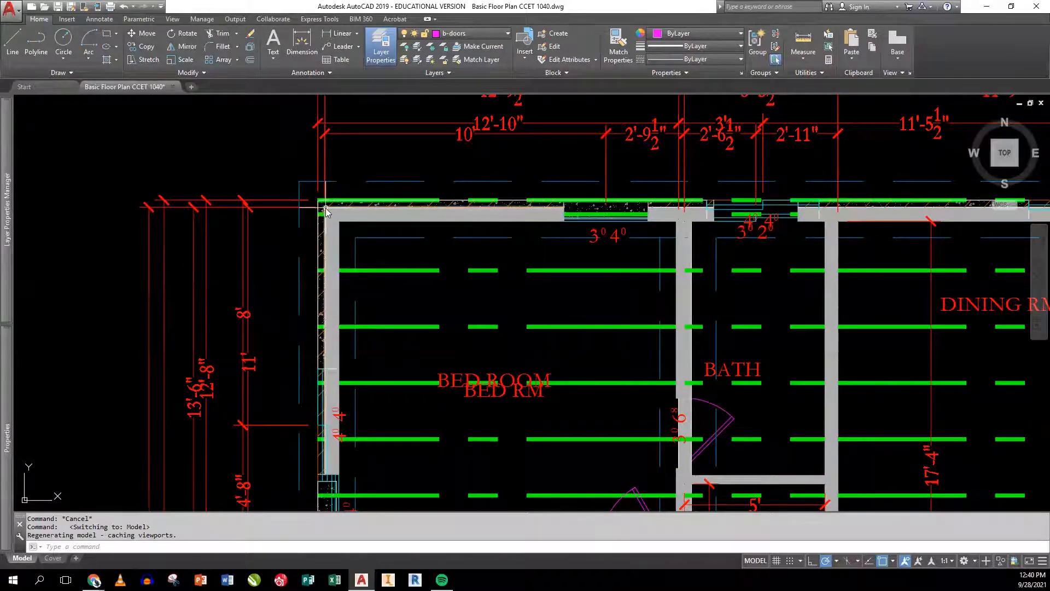
scroll(525, 138, down, 2)
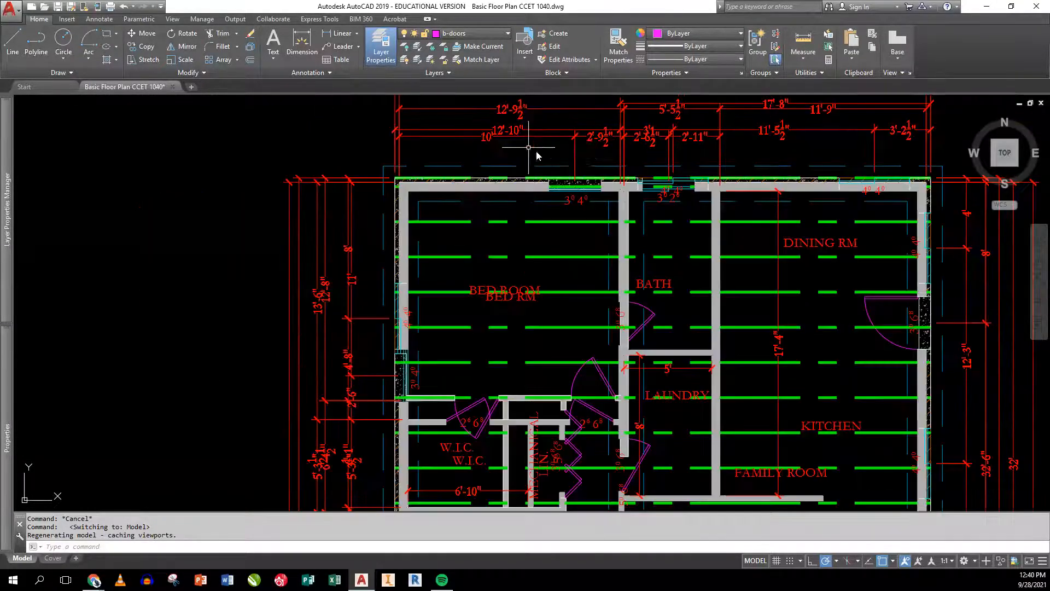
middle_drag(613, 172, 472, 263)
scroll(541, 154, up, 4)
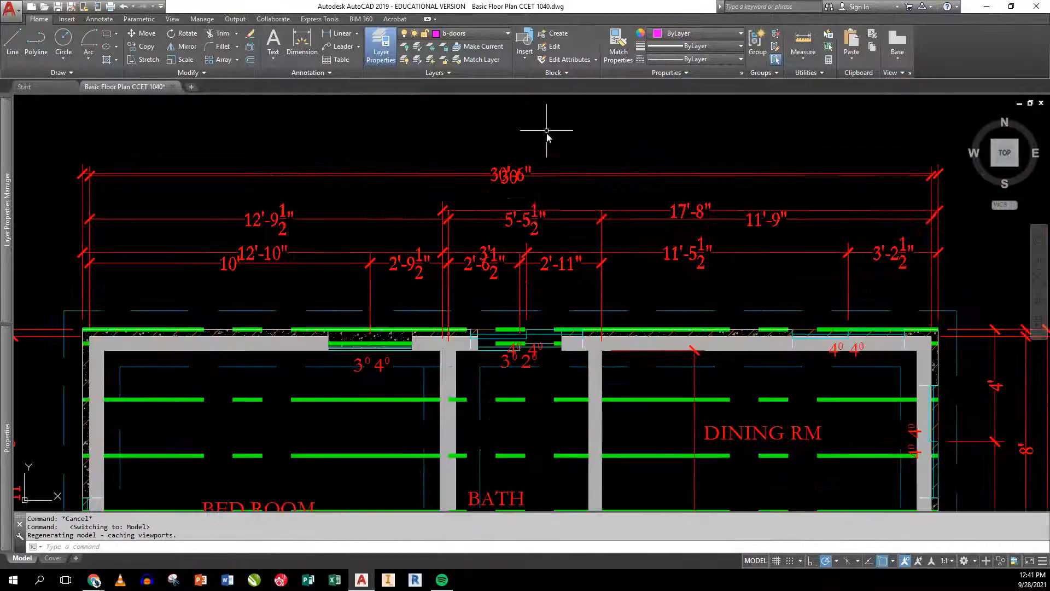
scroll(551, 188, down, 5)
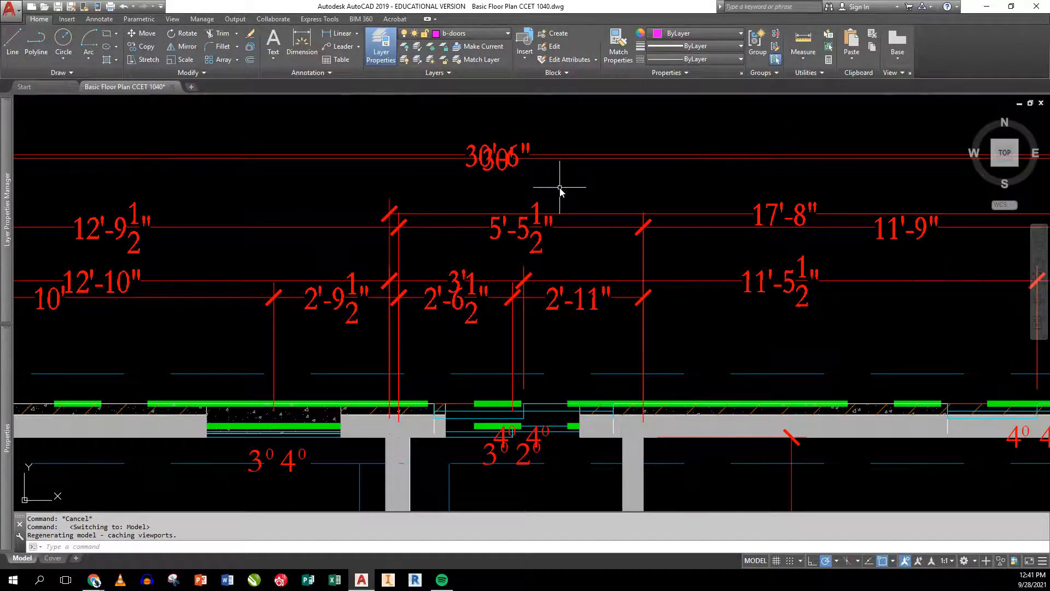
scroll(562, 234, up, 1)
scroll(541, 216, down, 1)
scroll(542, 216, down, 2)
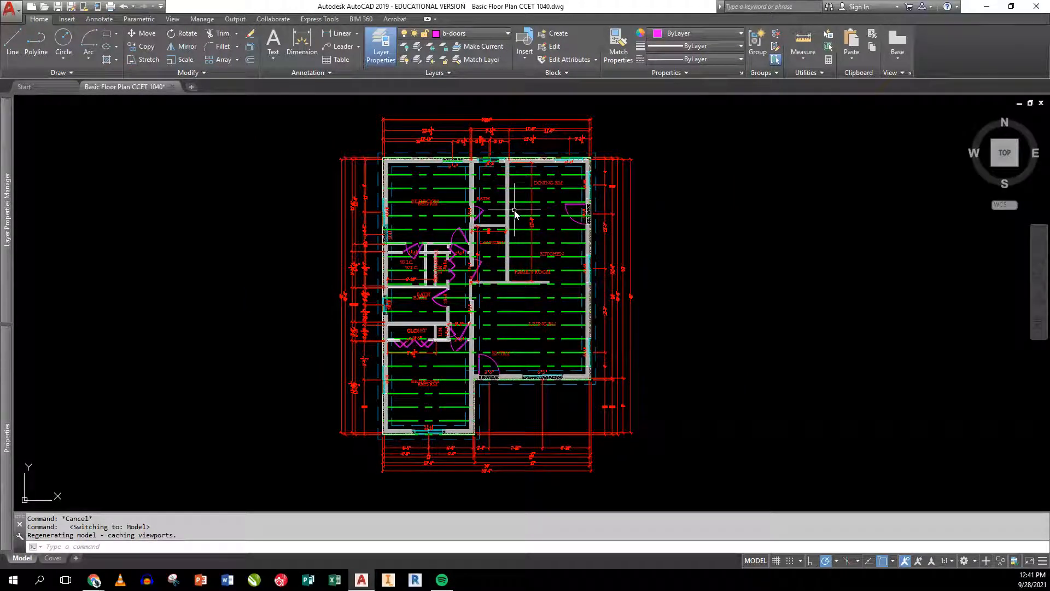
Step: Switch to the Cover layout and look over its sheet border and title block
click(52, 558)
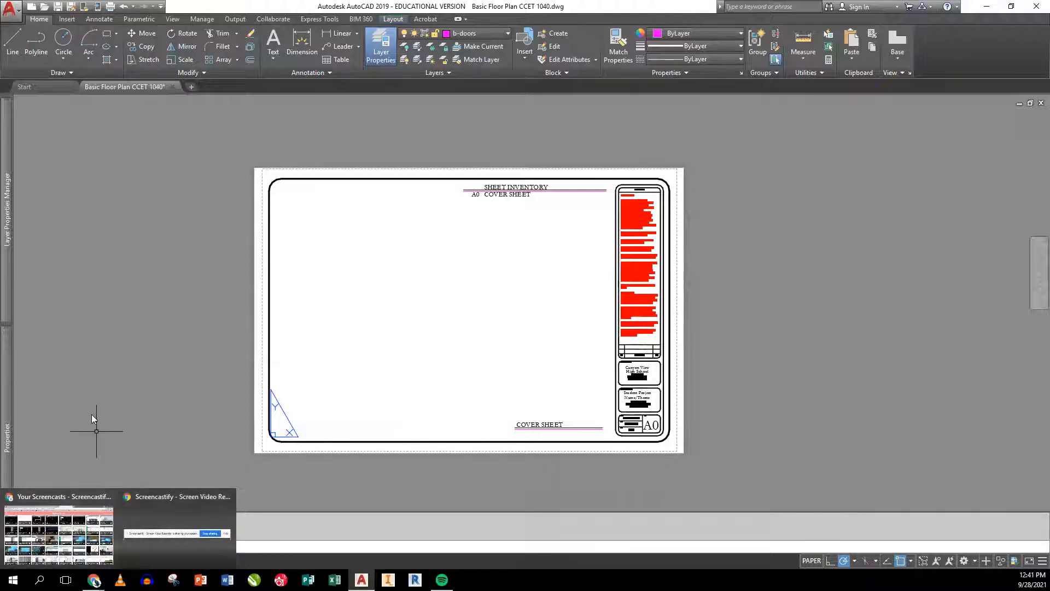
click(80, 426)
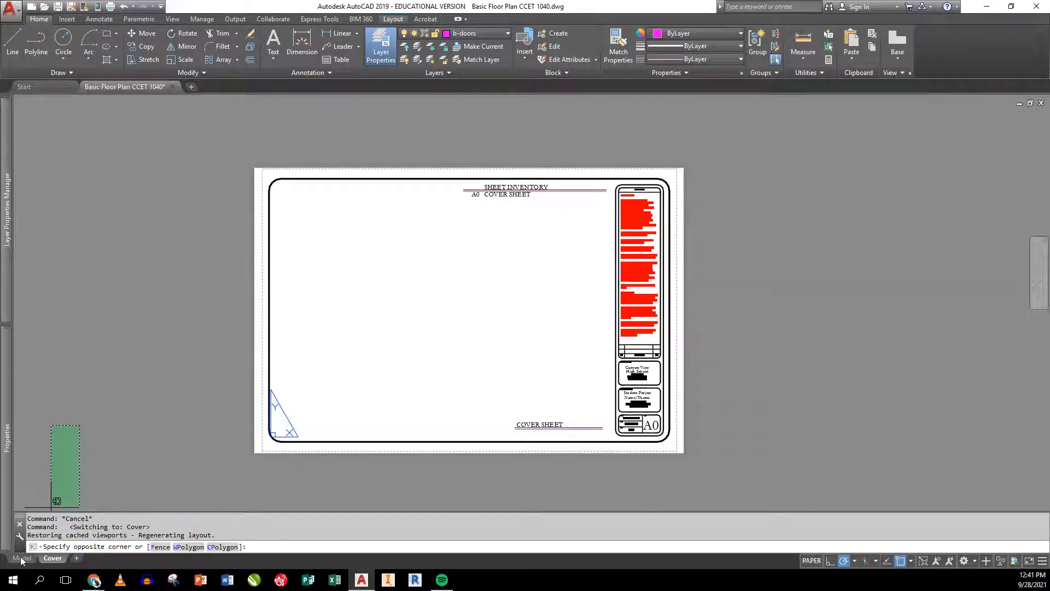
click(138, 365)
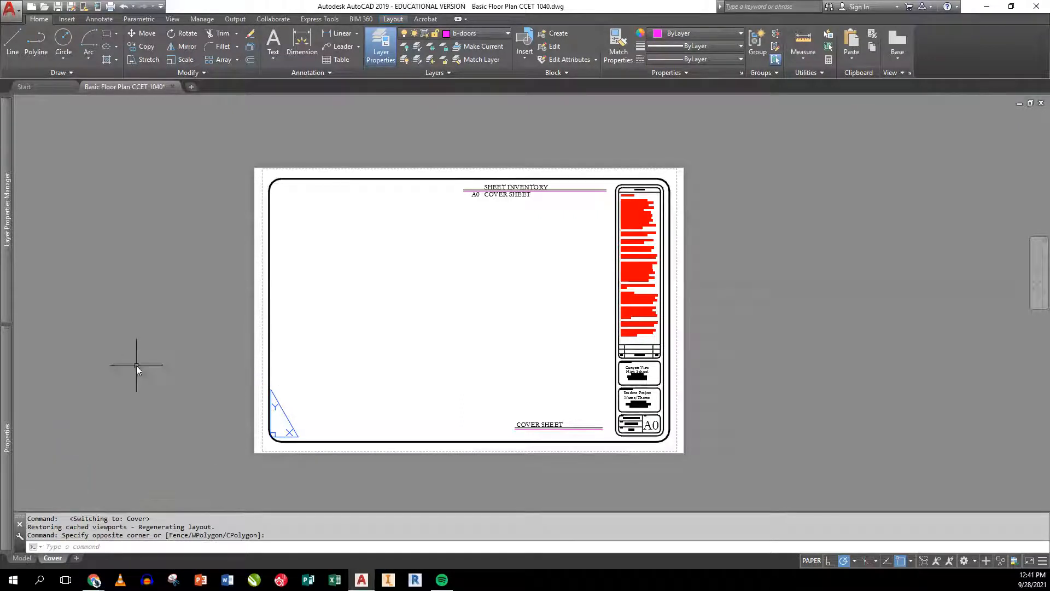
click(22, 558)
click(53, 558)
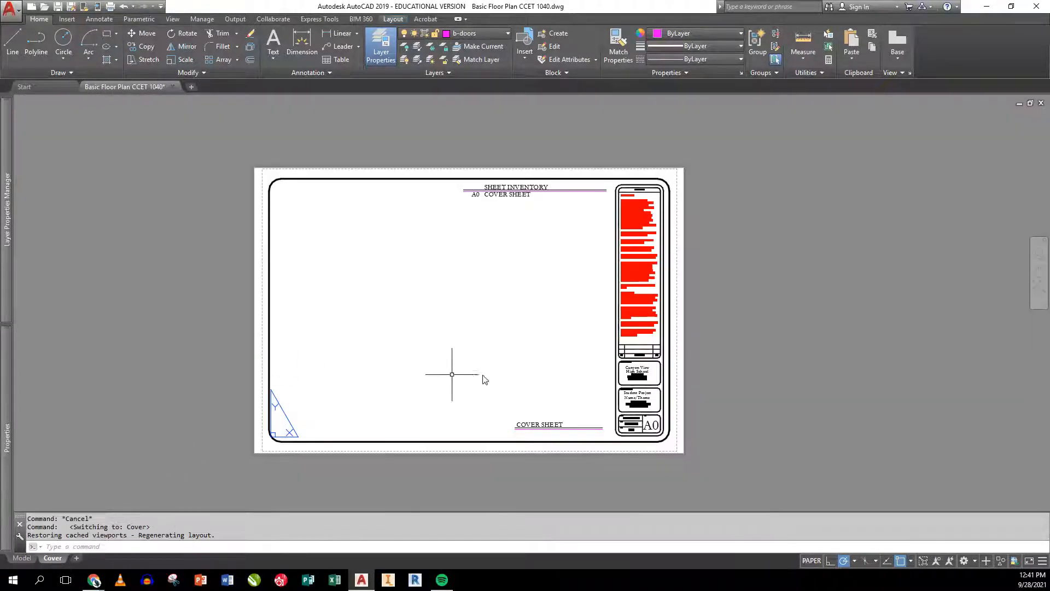
scroll(653, 376, up, 2)
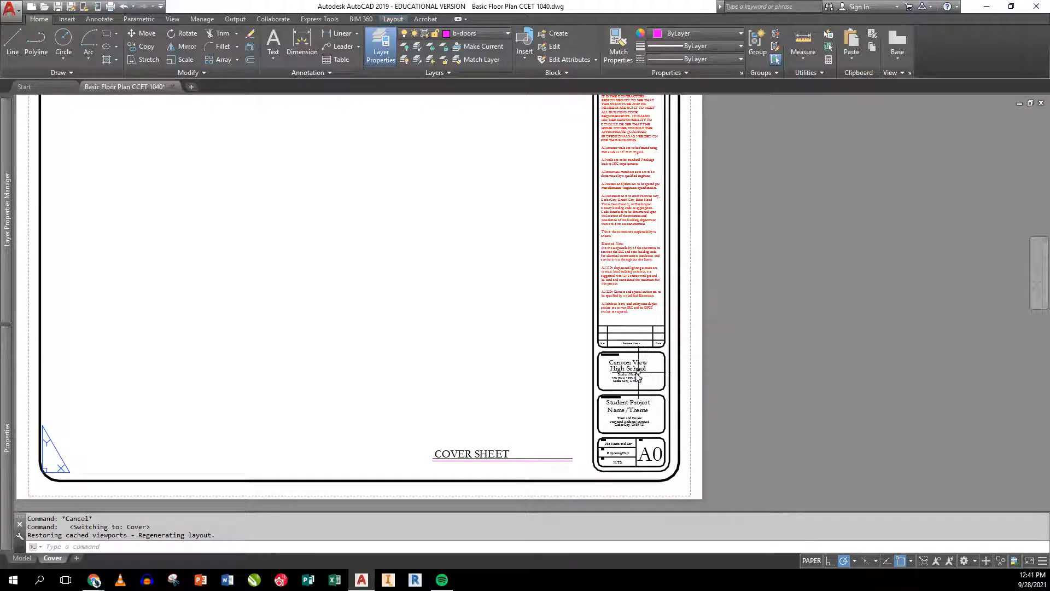
scroll(637, 376, down, 2)
middle_drag(462, 356, 509, 357)
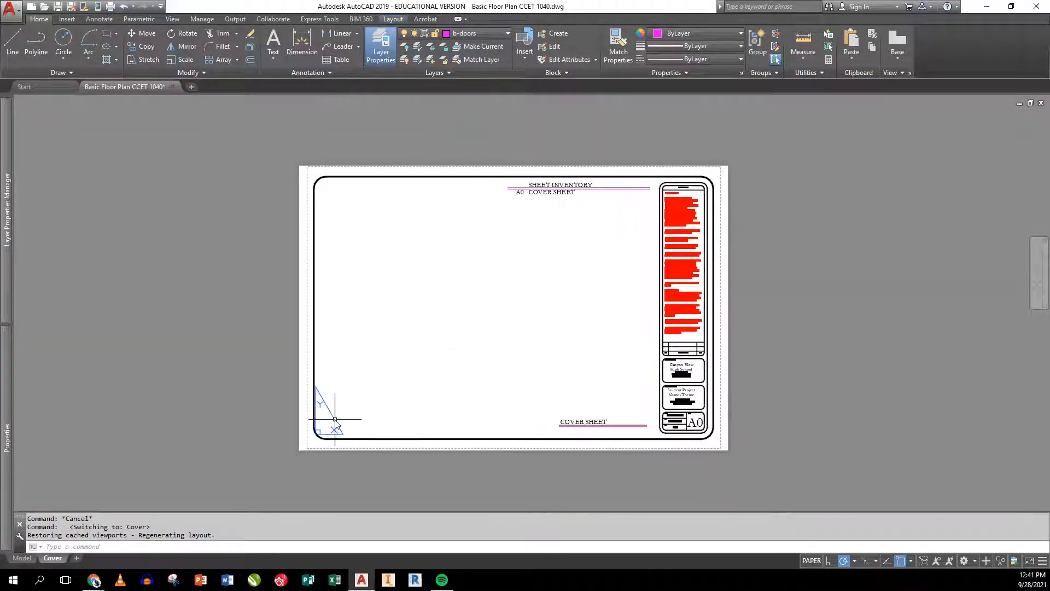
Step: Create a copy of the Cover layout and place the copy after the original
right_click(55, 559)
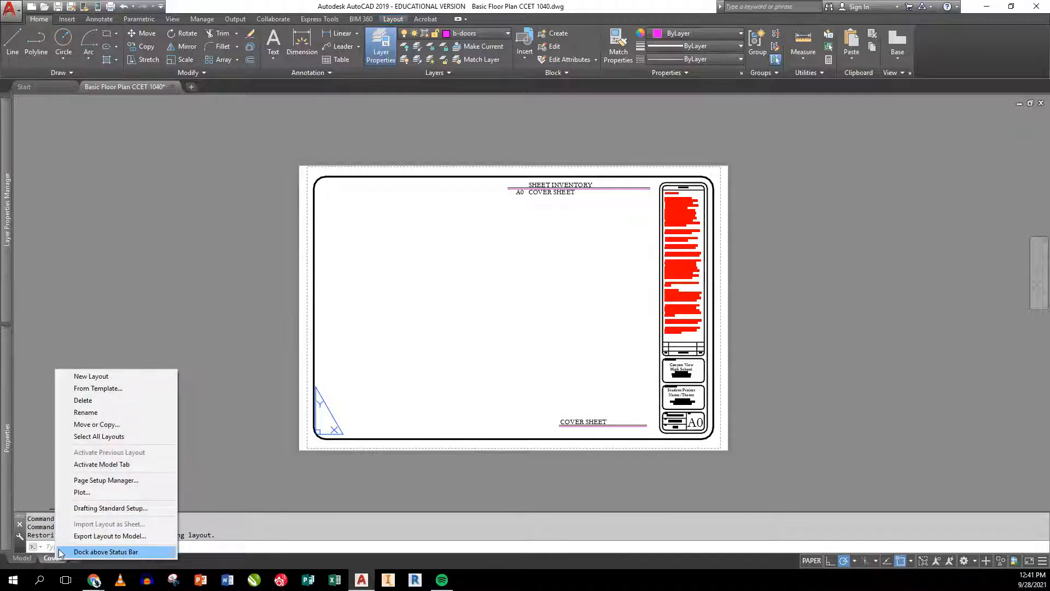
click(98, 424)
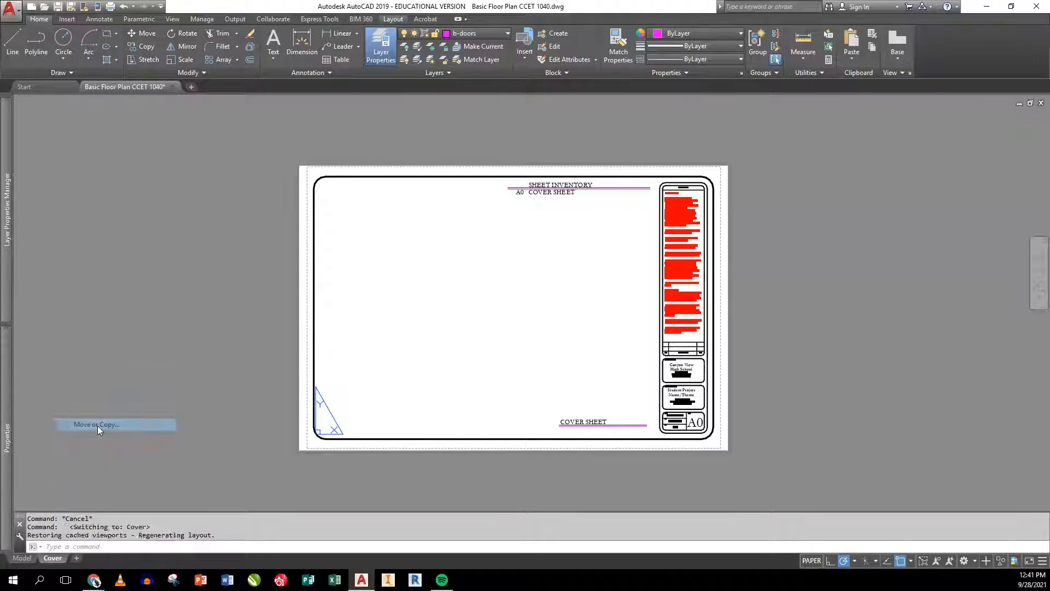
drag(864, 229, 495, 232)
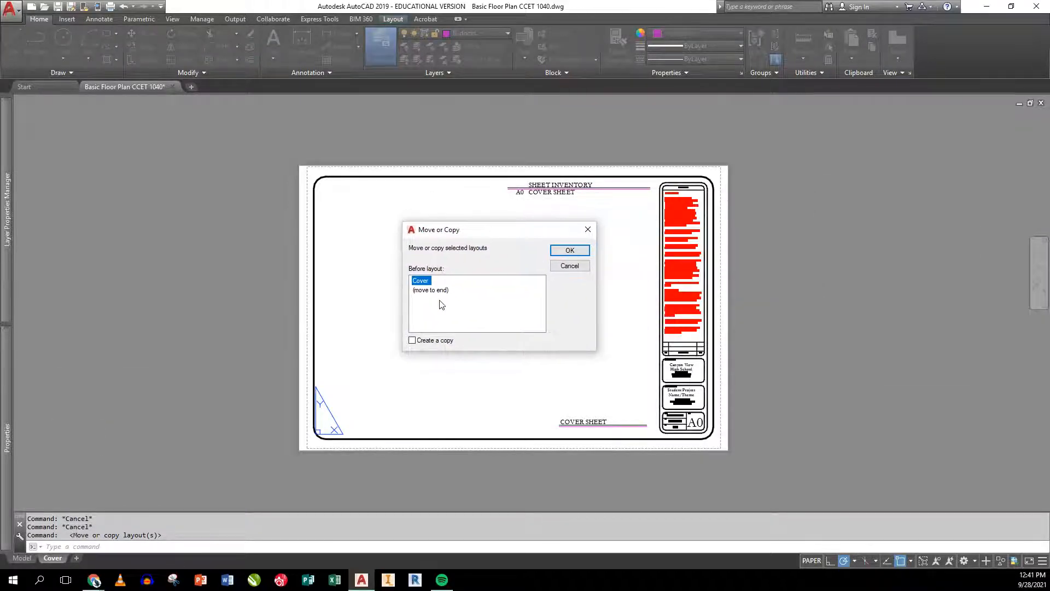
click(412, 341)
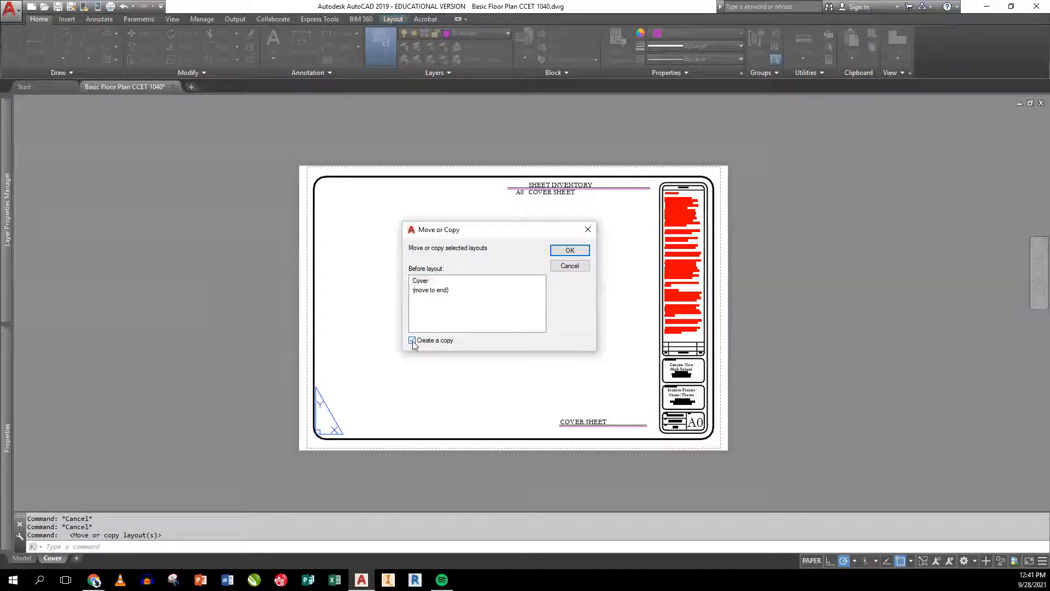
click(570, 250)
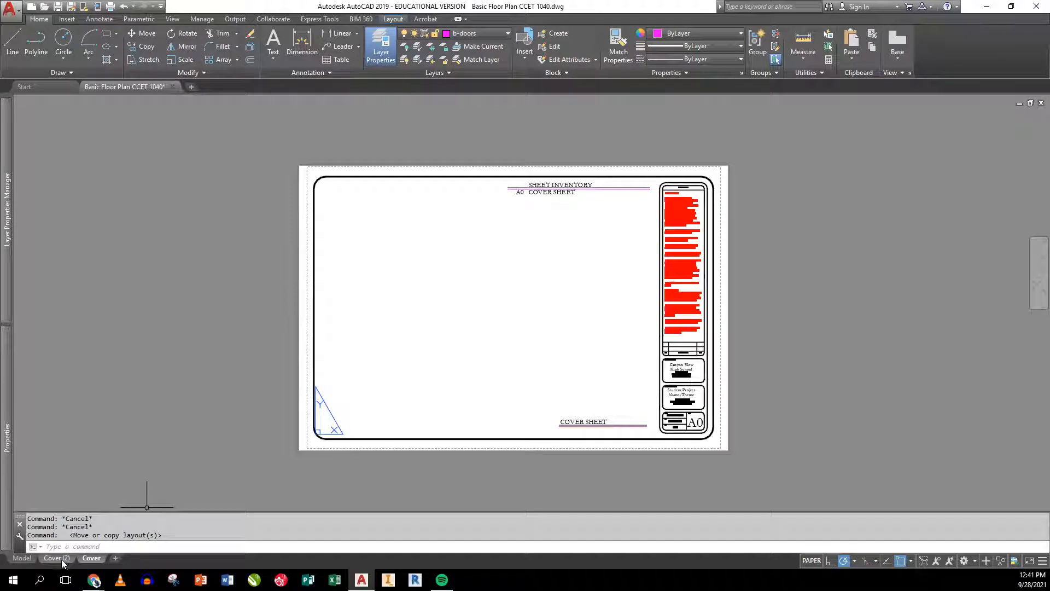
drag(70, 558, 100, 561)
Step: Rename the copied layout as Front Elevation
right_click(96, 557)
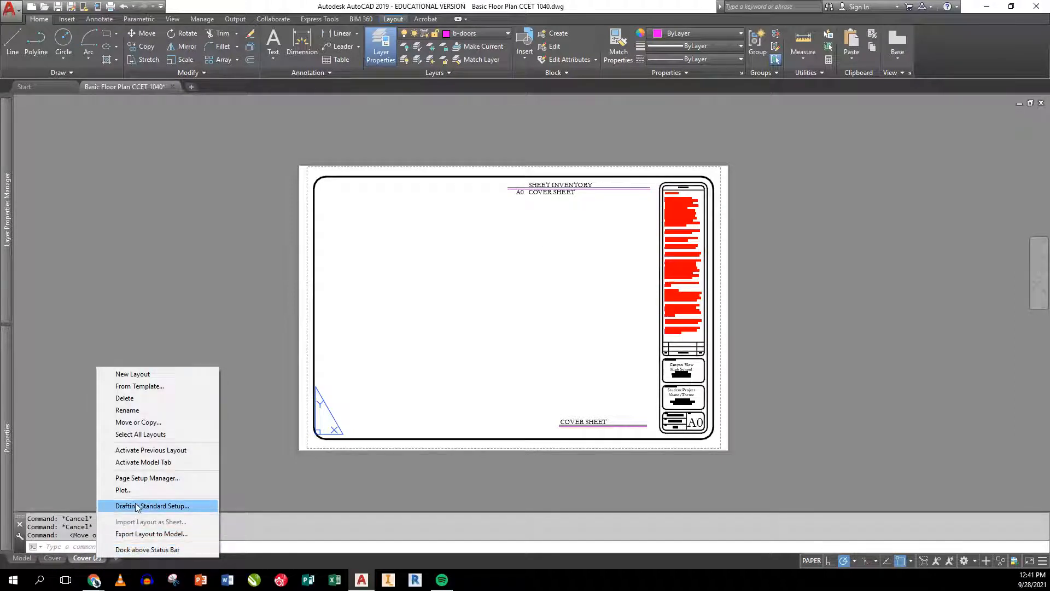
click(143, 411)
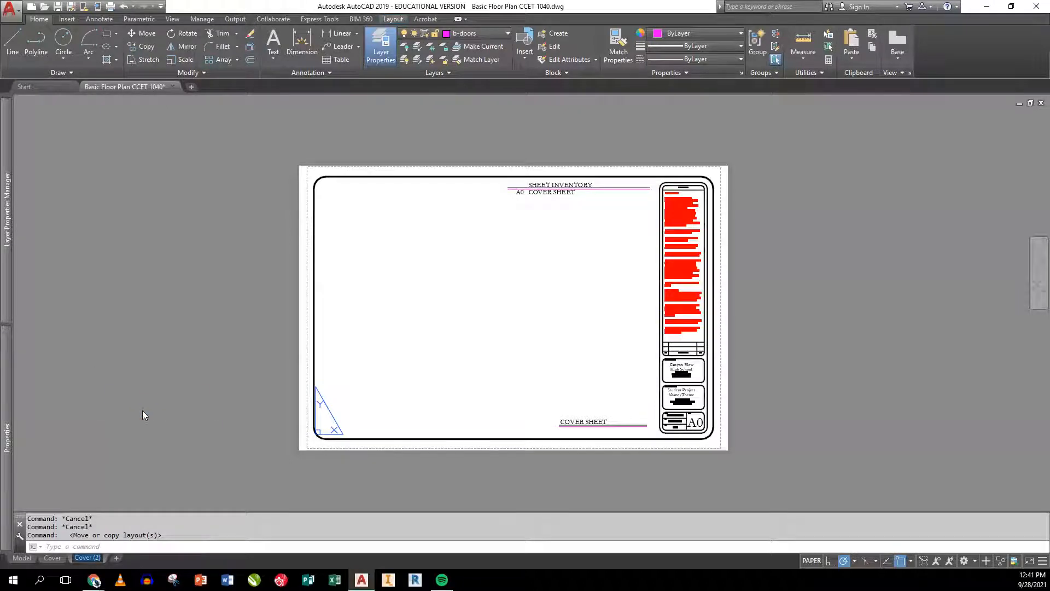
text(FRon)
key(BackSpace)
key(BackSpace)
key(BackSpace)
text(ront Elevation)
key(Return)
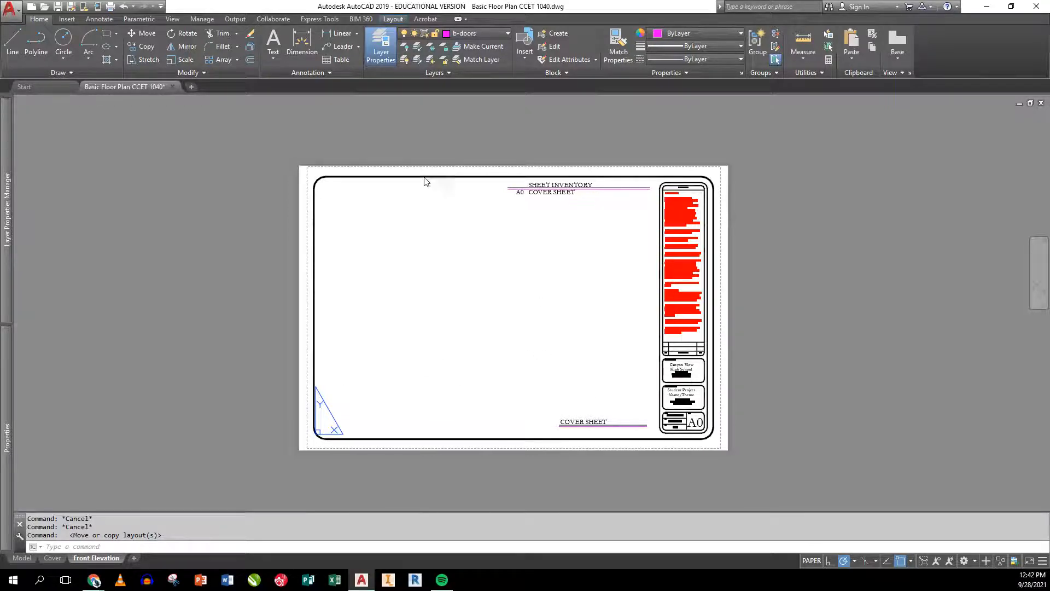
Step: Thaw the Viewport layer in the Front Elevation layout
click(473, 33)
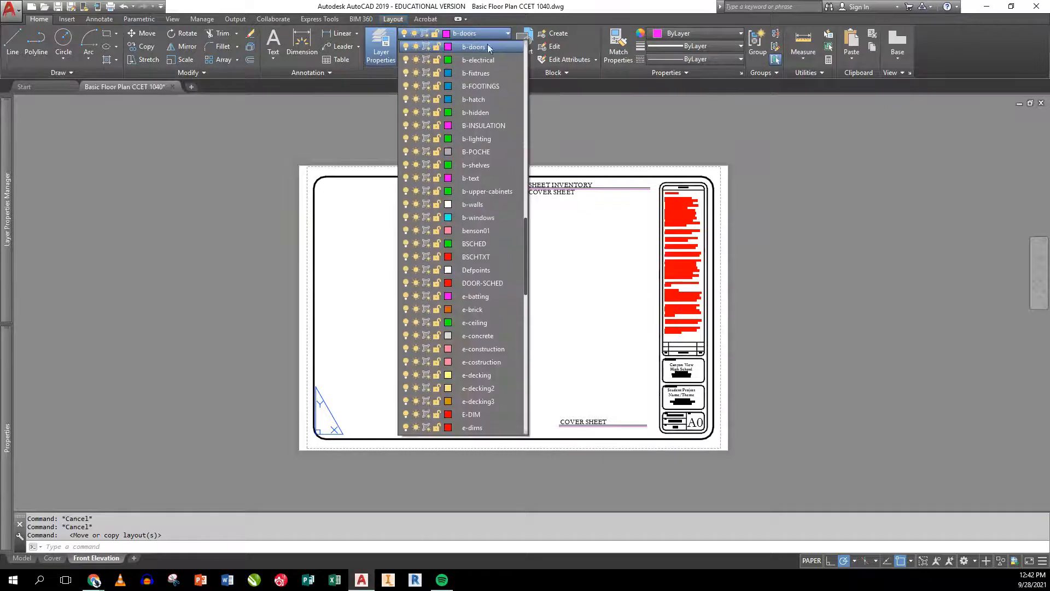
click(526, 268)
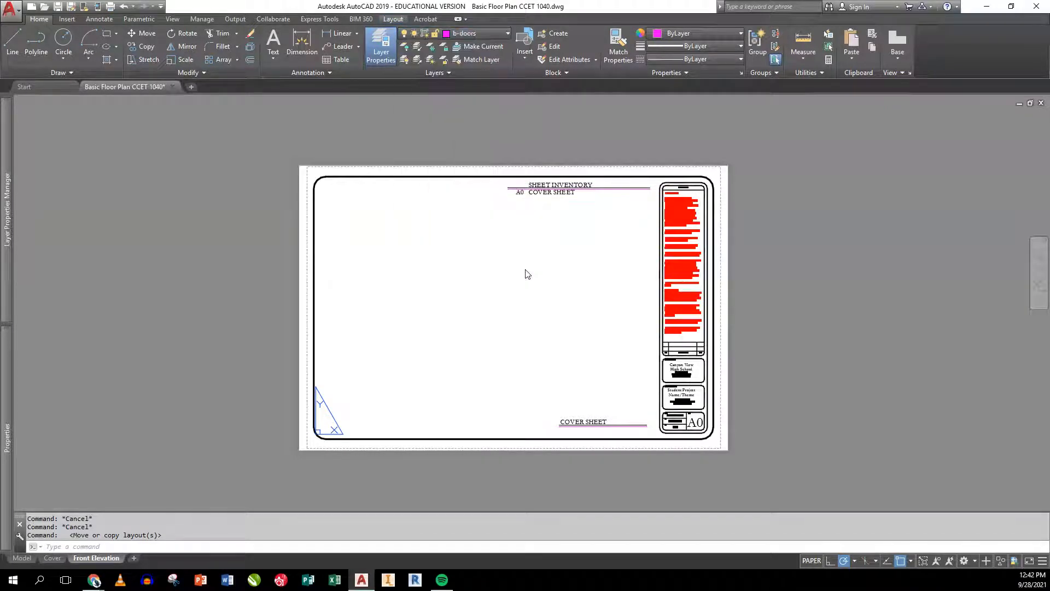
click(476, 33)
drag(541, 227, 520, 421)
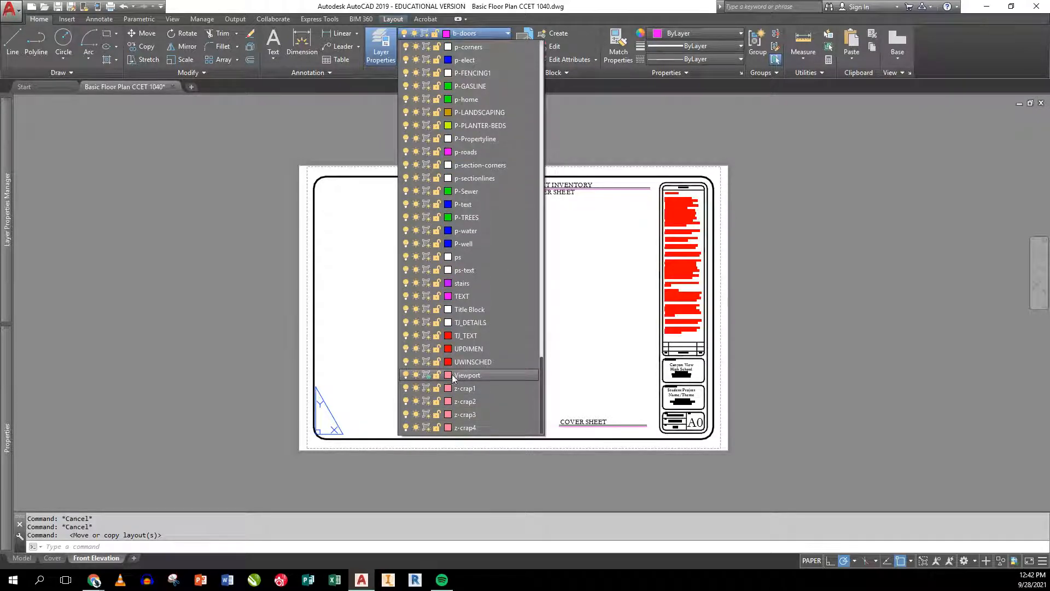
click(427, 376)
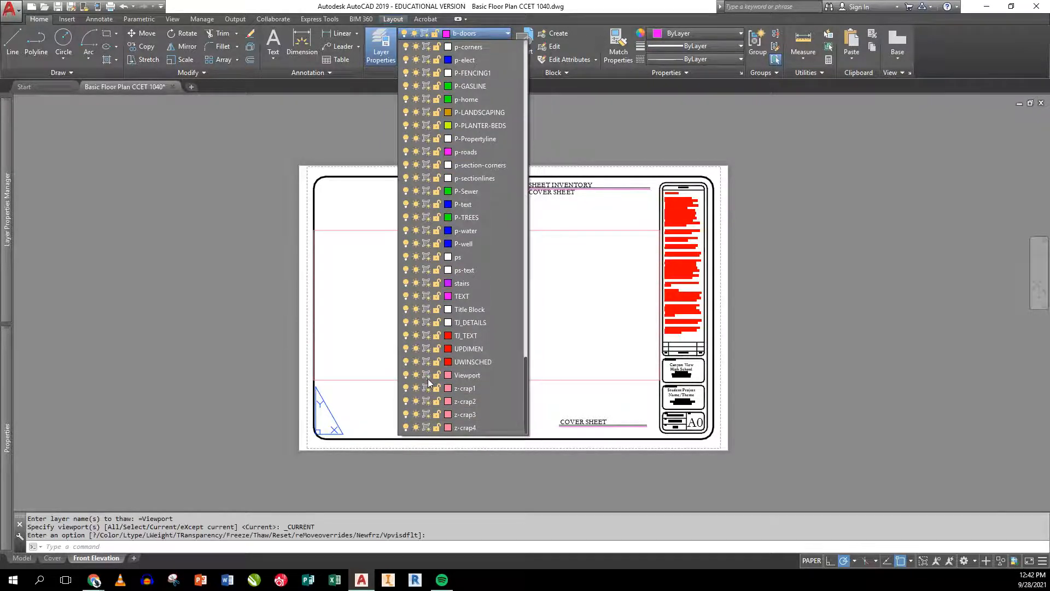
click(577, 321)
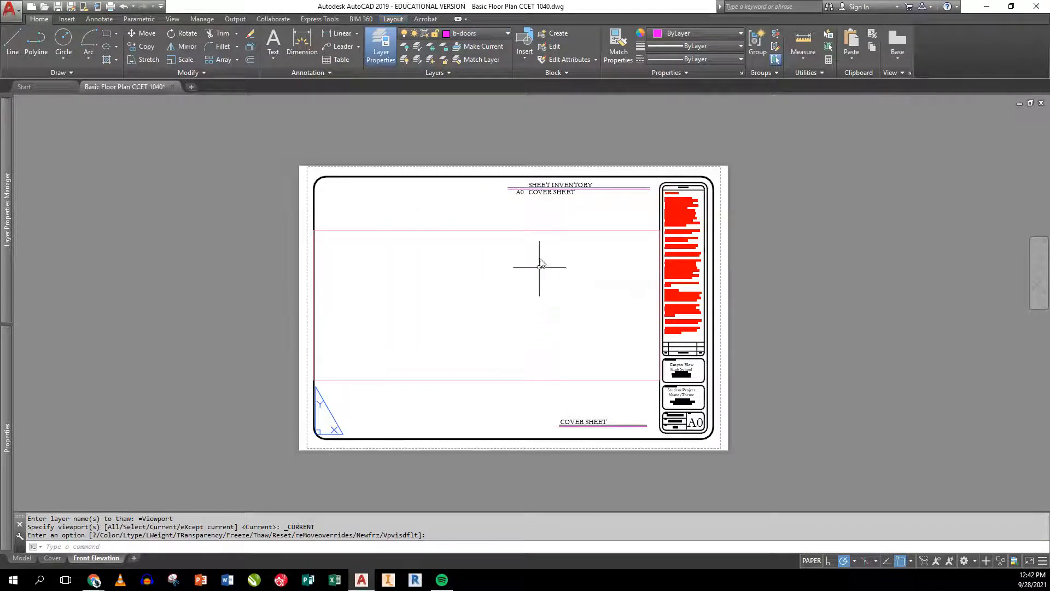
Step: Select the viewport frame on the sheet to check its extents, and clear the selection
click(549, 229)
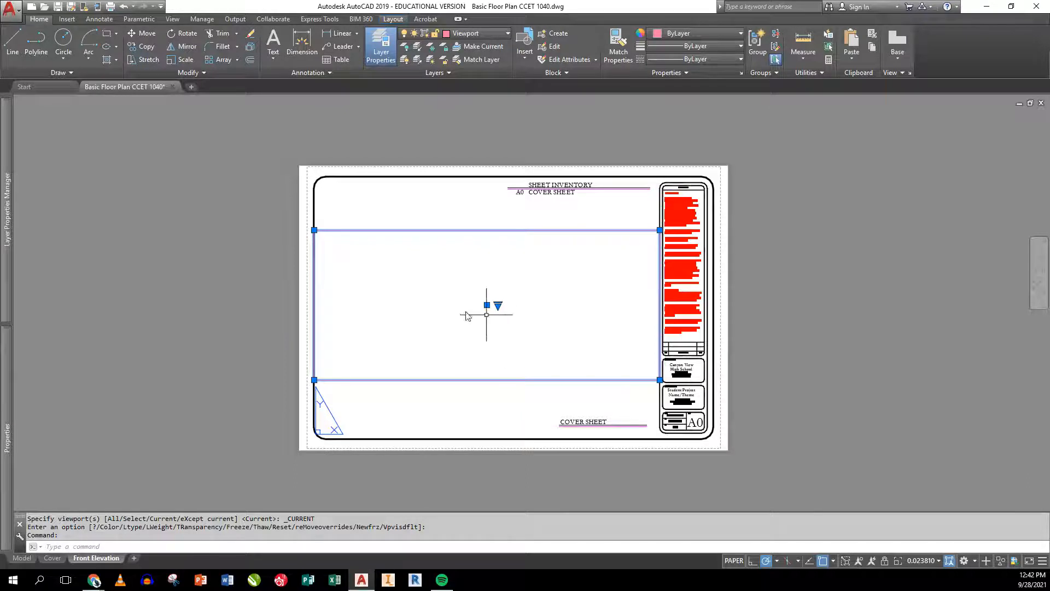
click(457, 408)
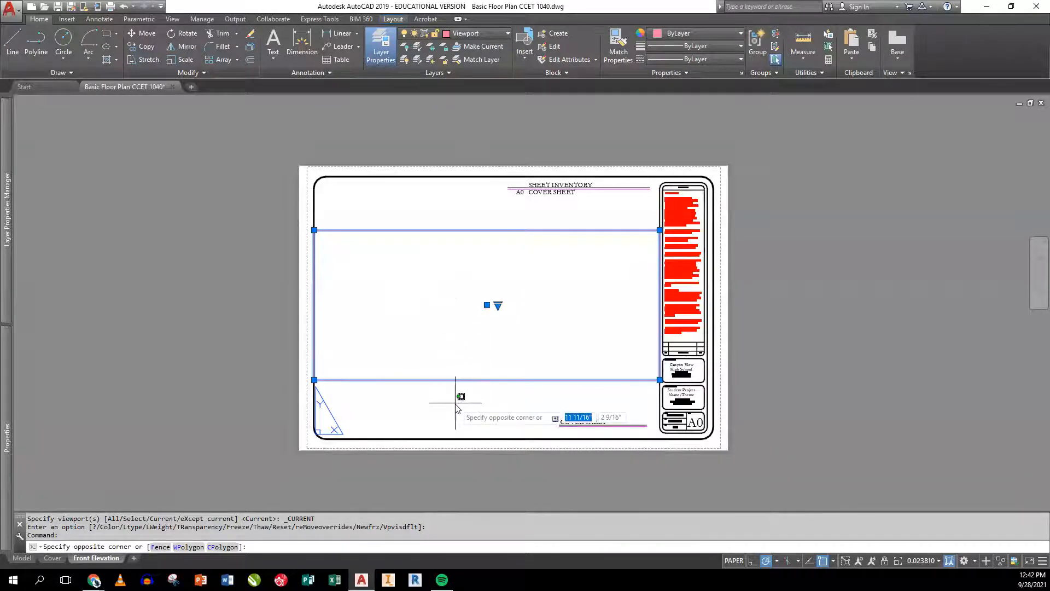
click(454, 389)
key(Escape)
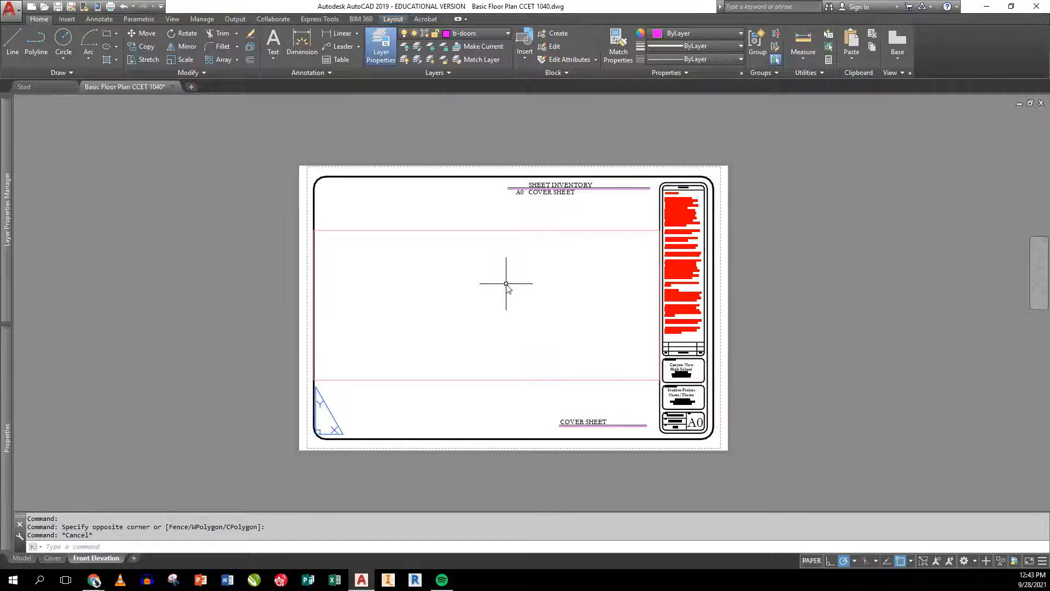
Step: Activate model space inside the sheet's viewport and zoom it to the drawing extents
text(ms)
key(Return)
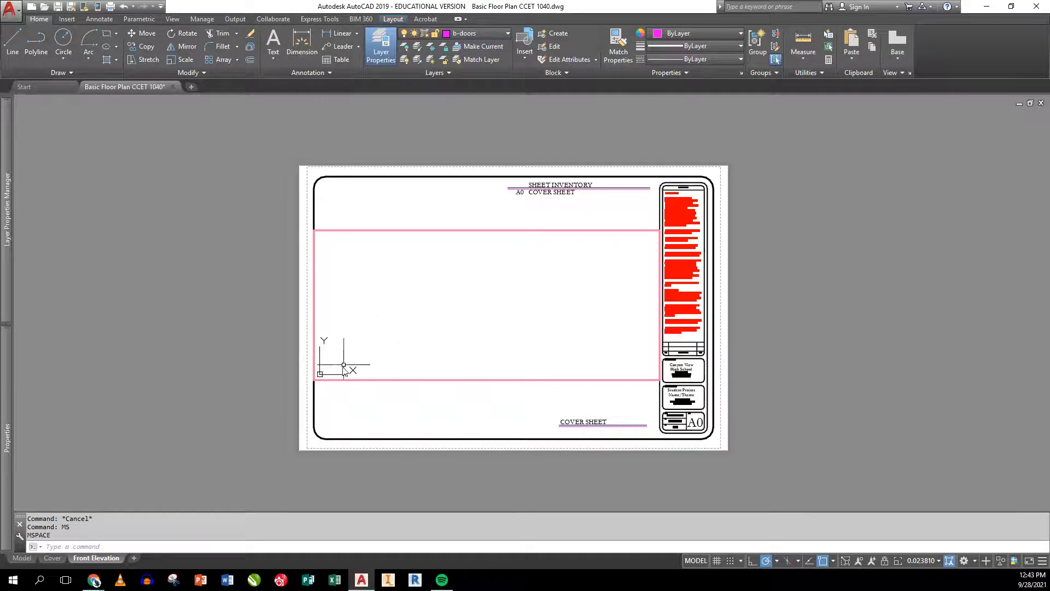
click(319, 372)
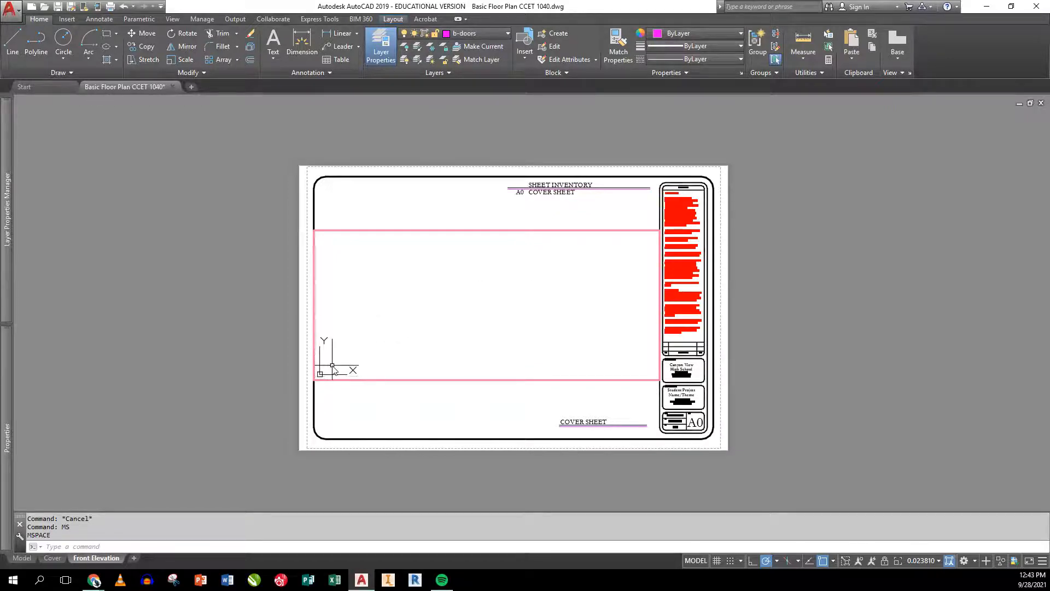
text(z)
key(Return)
text(e)
key(Return)
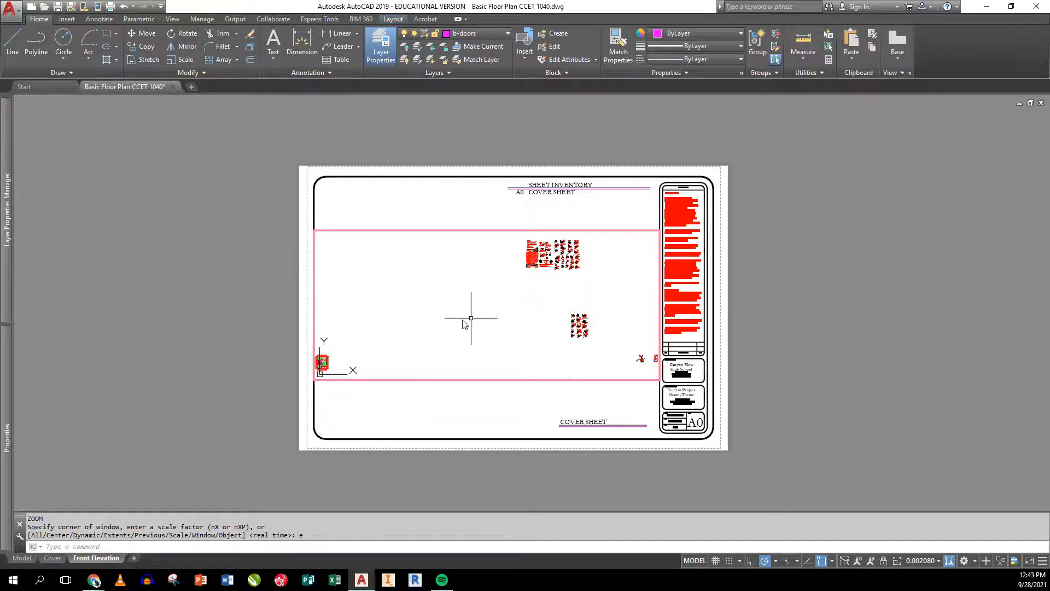
Step: Center the floor plan inside the viewport and enlarge it to about the viewport's height
middle_drag(382, 335, 513, 304)
scroll(464, 308, up, 6)
scroll(435, 314, up, 2)
middle_drag(463, 314, 510, 300)
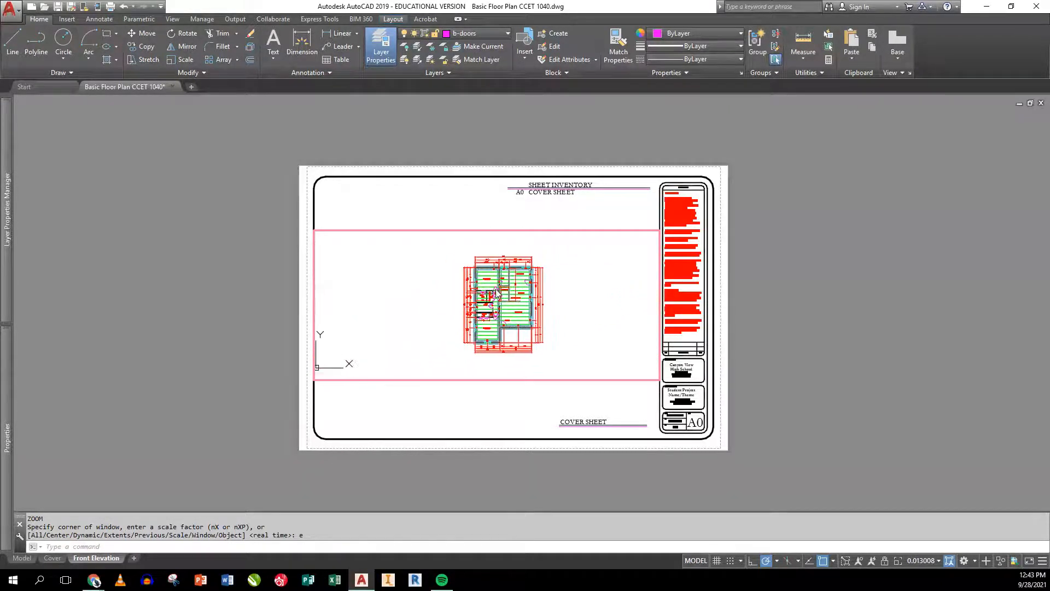
scroll(495, 294, up, 2)
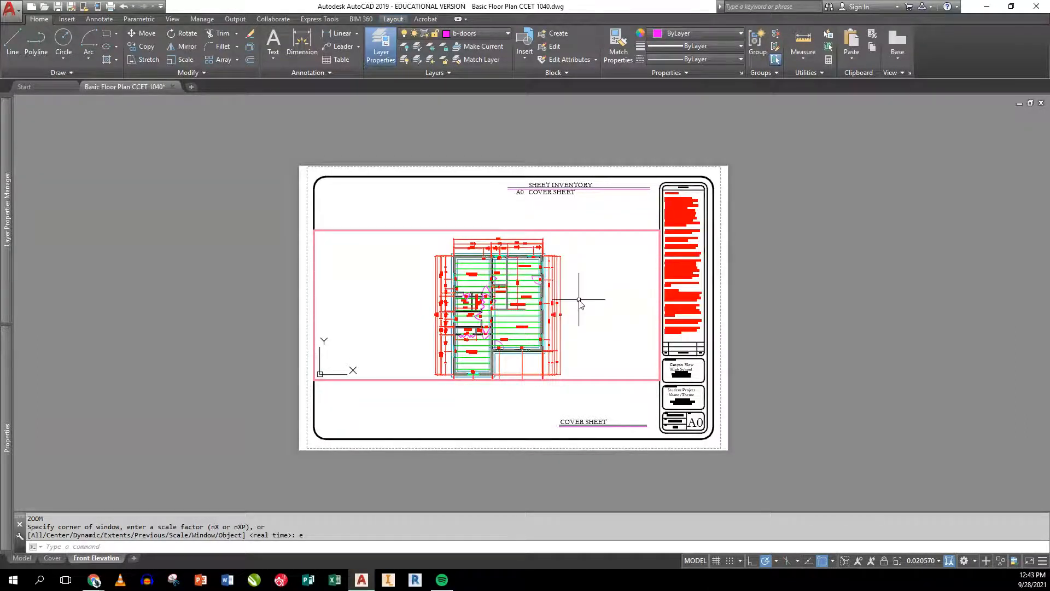
Step: Scale the viewport's view of the floor plan to 1/48xp with Zoom
text(z)
key(Return)
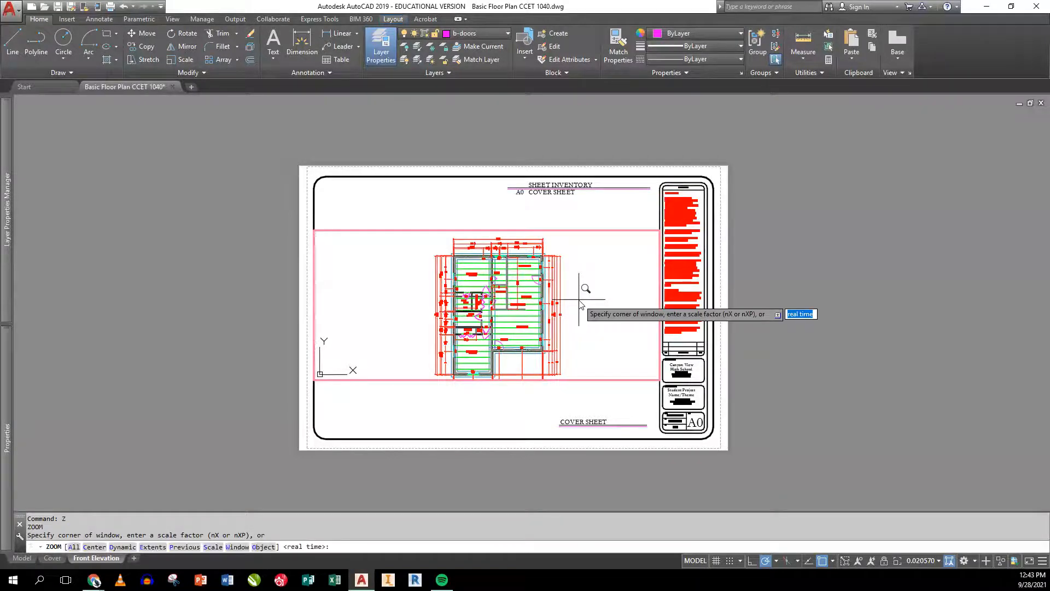
text(1)
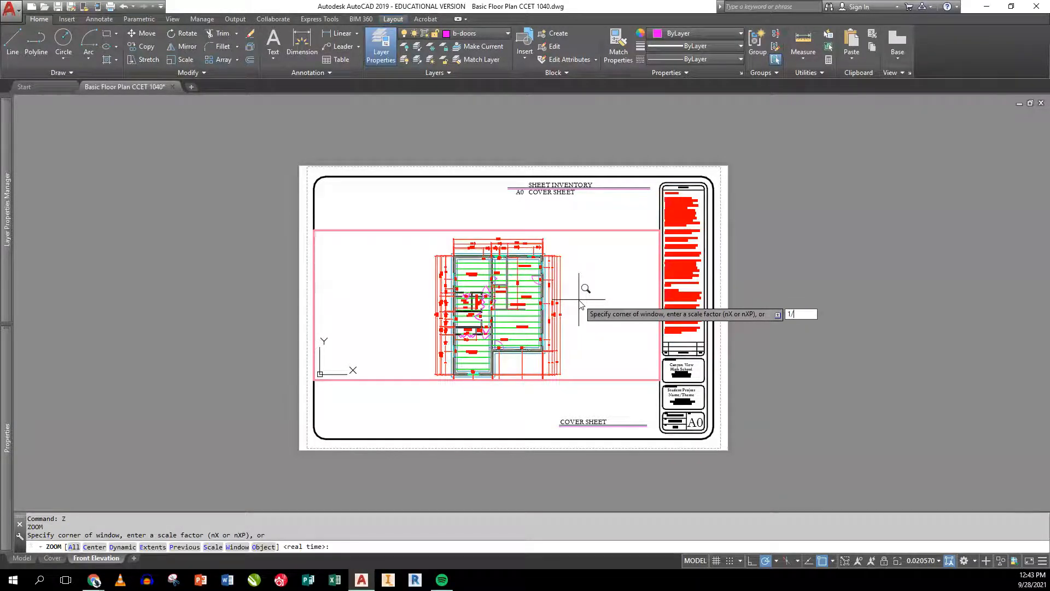
text(/48xp)
key(Return)
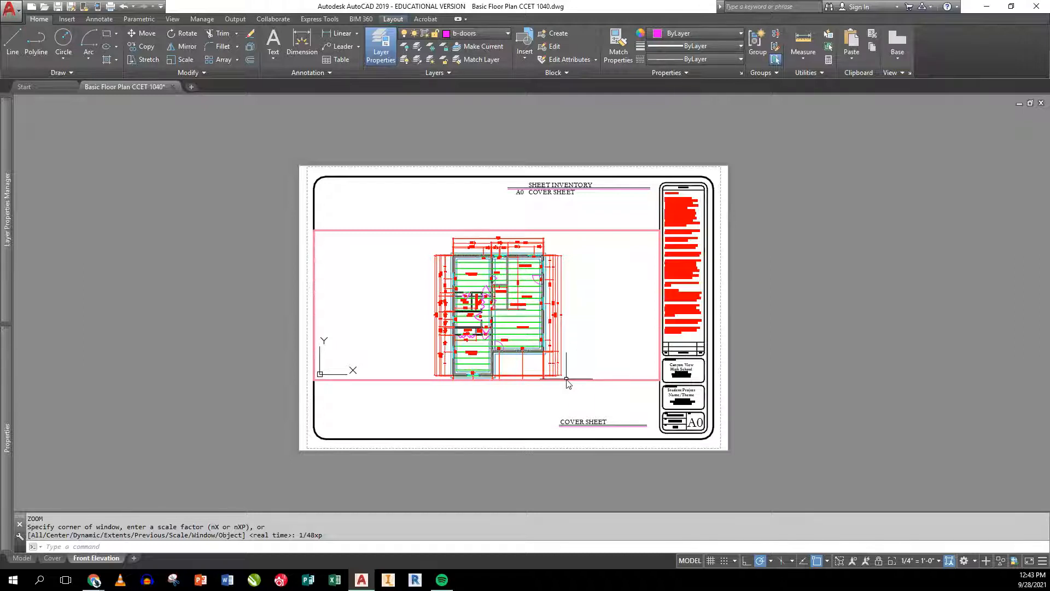
Step: Return to paper space and stretch the viewport frame down to the sheet title line and up to the sheet inventory line
text(ps)
key(Return)
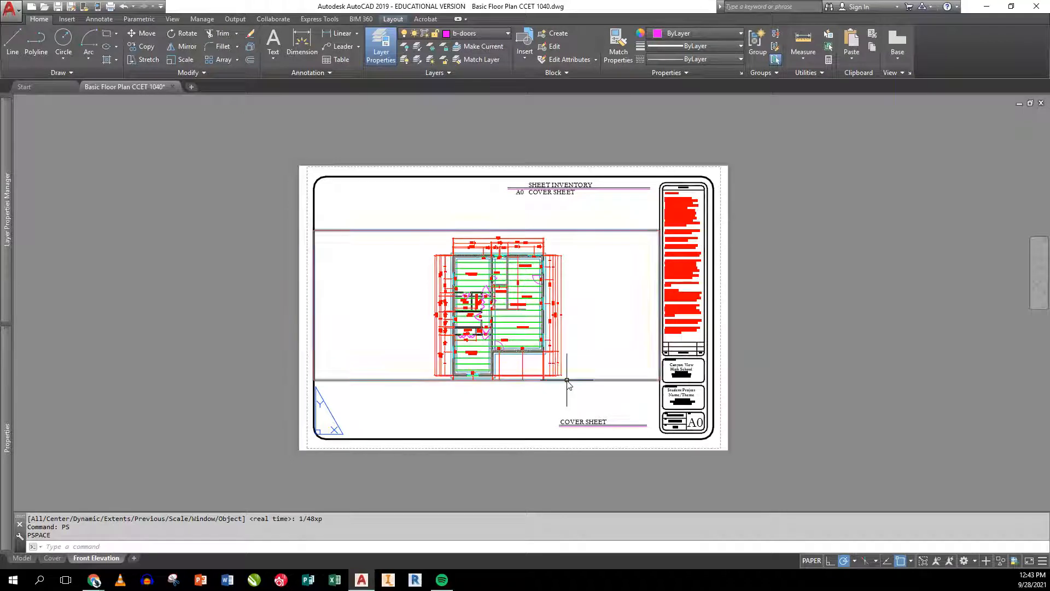
click(598, 380)
click(660, 379)
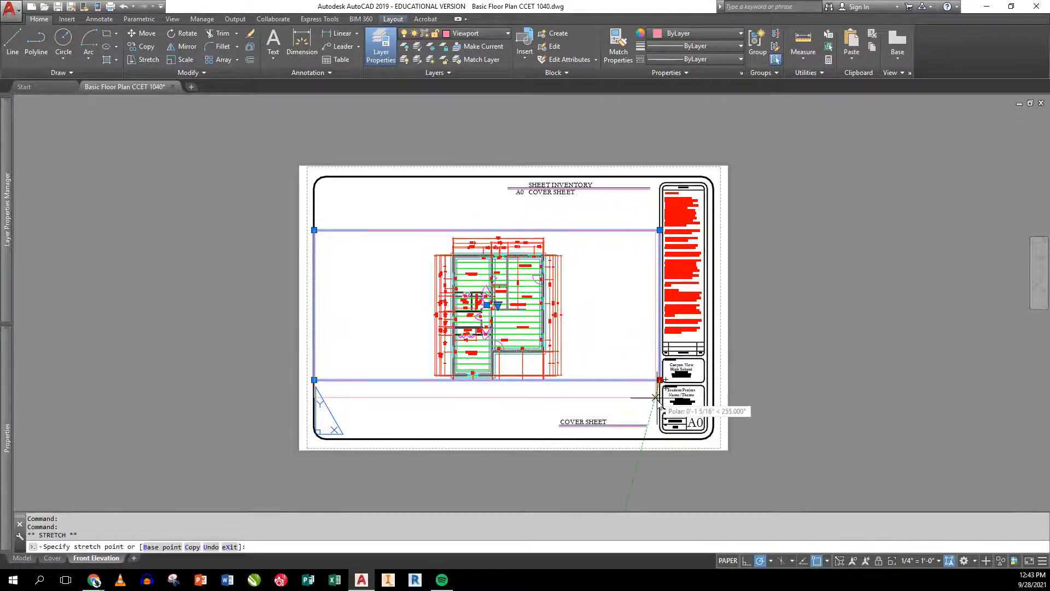
click(660, 424)
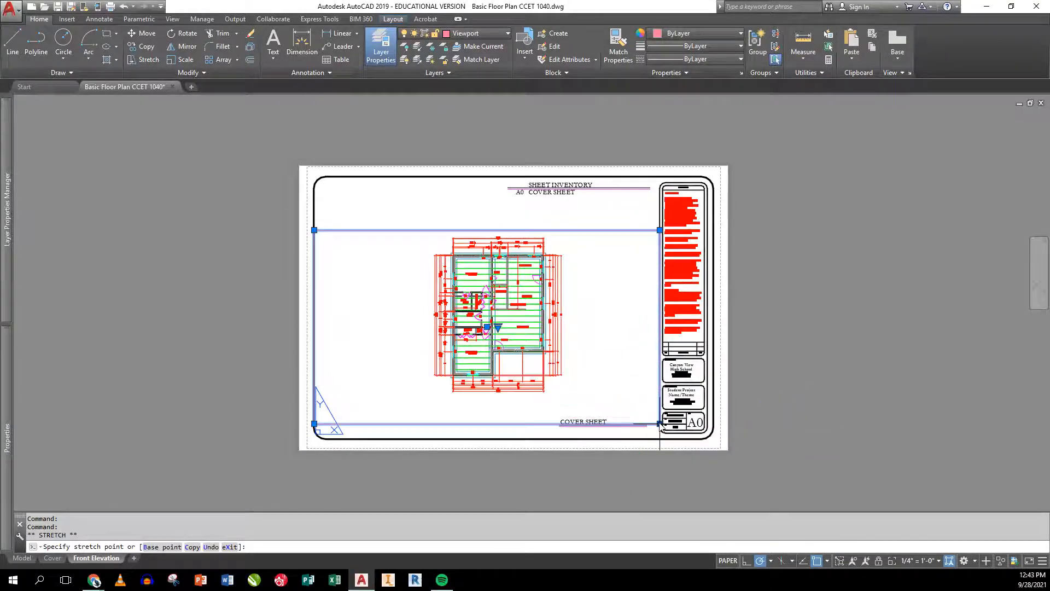
click(660, 230)
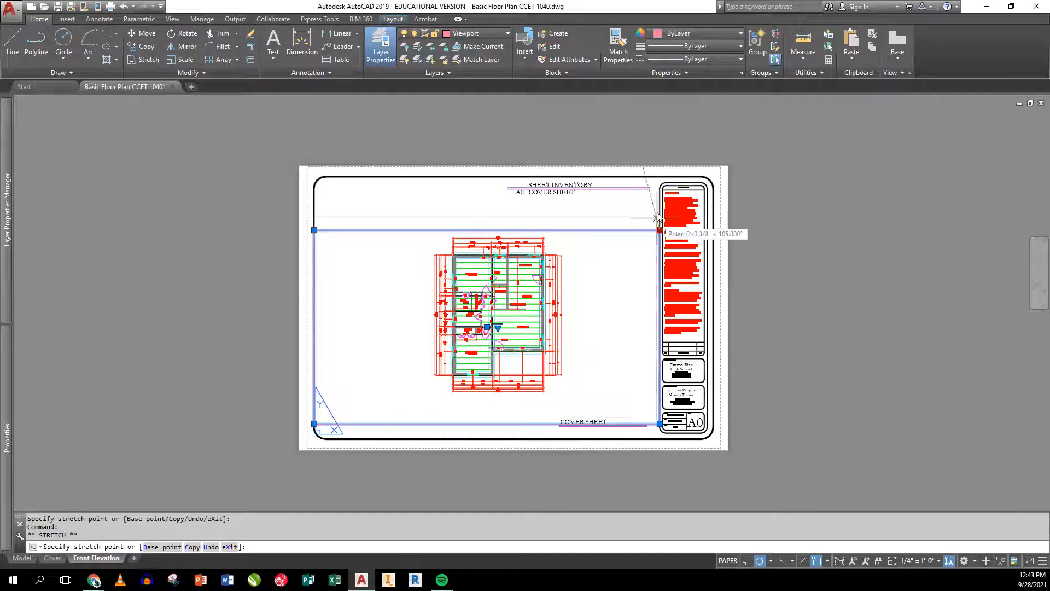
click(659, 189)
key(Escape)
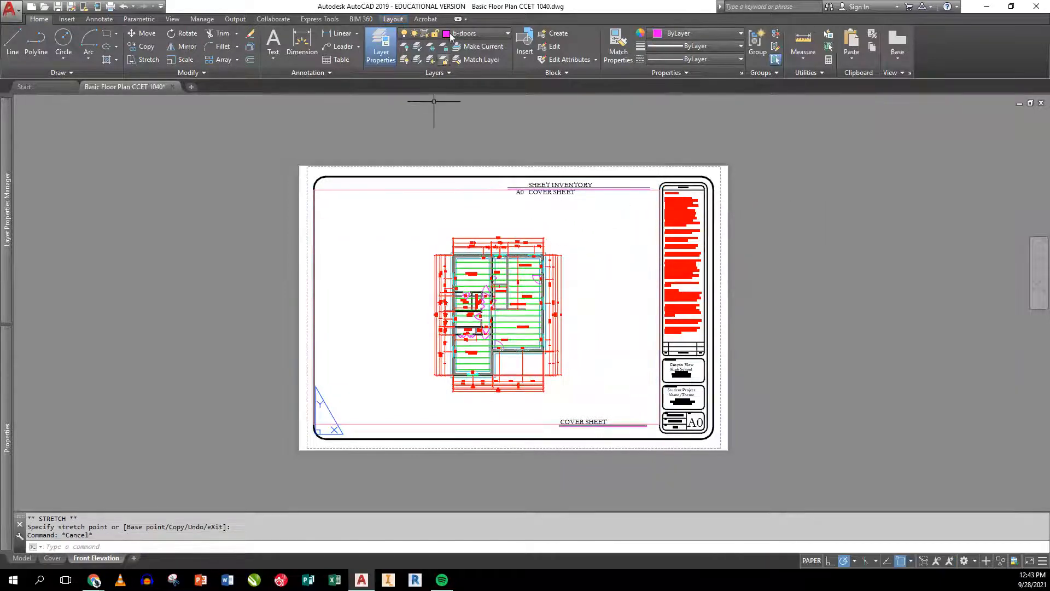
Step: Freeze the Viewport layer, turn it off, and freeze it in the current viewport
click(460, 34)
scroll(440, 348, down, 11)
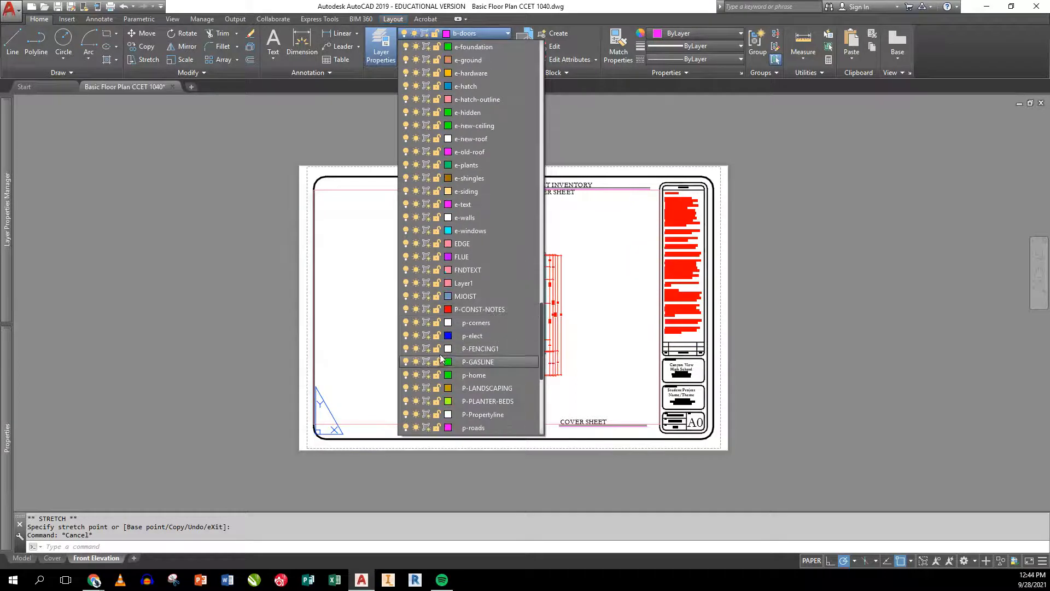
scroll(454, 342, down, 4)
scroll(460, 345, down, 3)
click(416, 375)
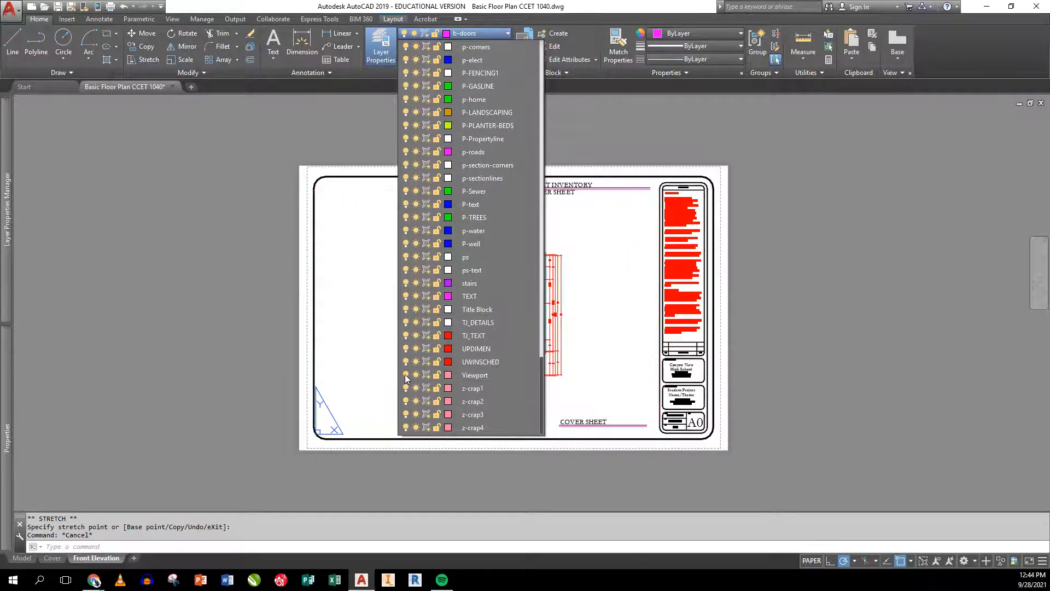
click(405, 375)
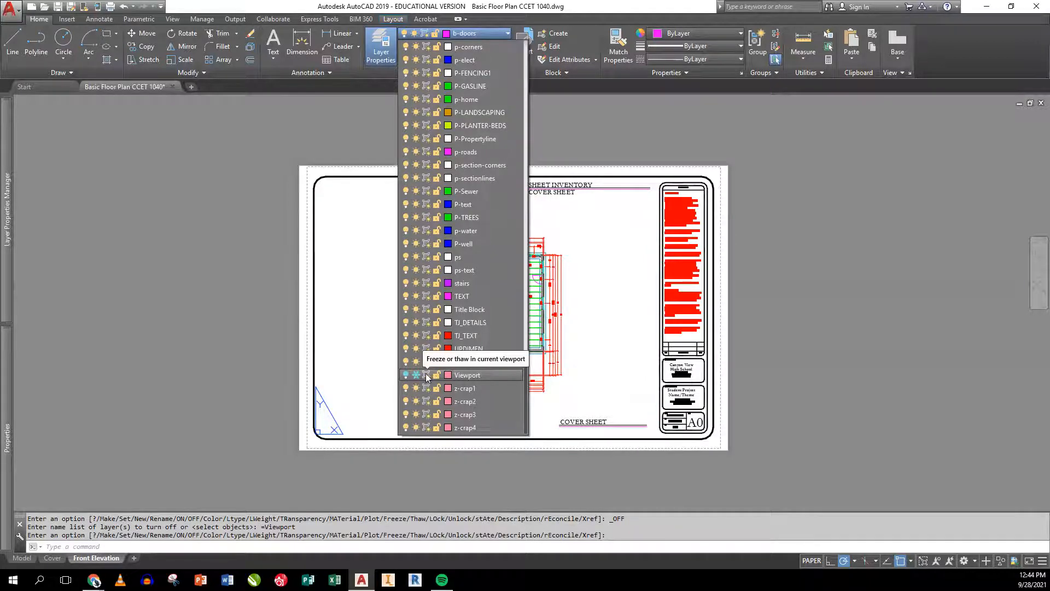
click(430, 374)
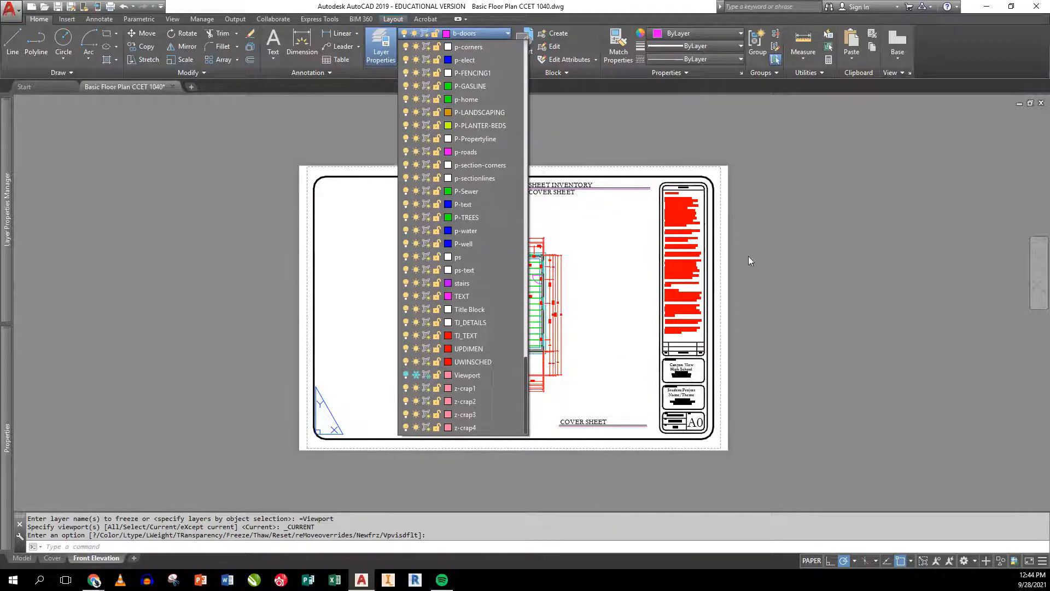
click(774, 252)
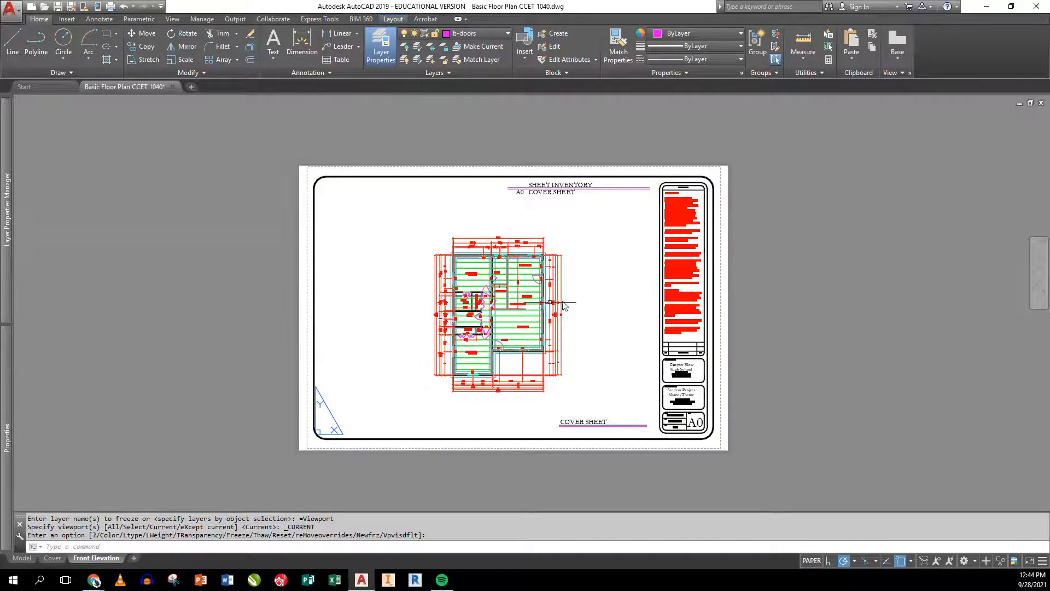
Step: Activate model space in the viewport and freeze layers B-BEAMS through b-windows in that viewport only
text(ms)
key(Return)
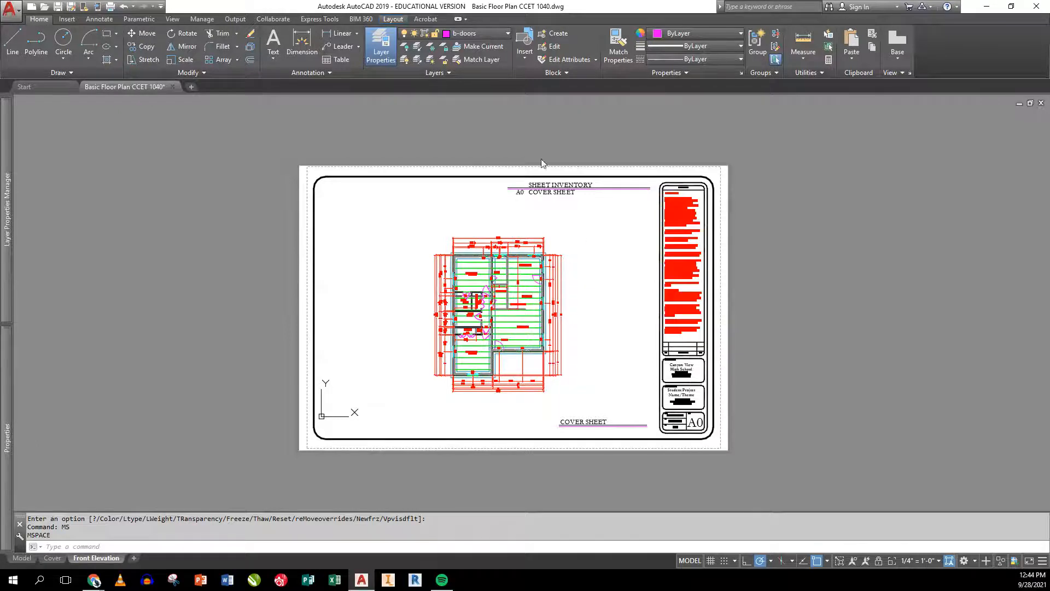
click(468, 33)
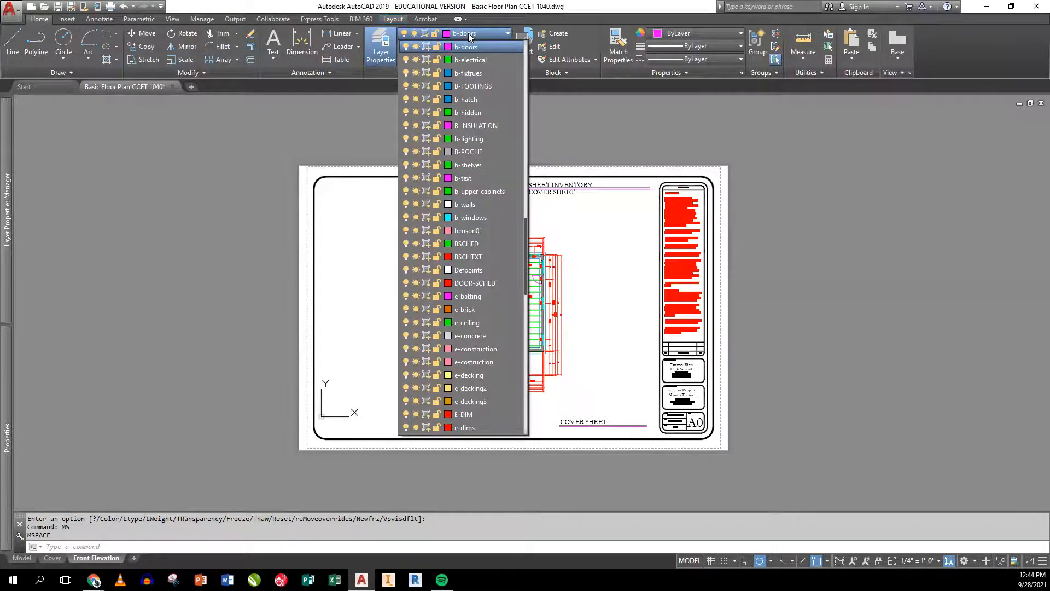
click(339, 110)
mouse_move(3, 206)
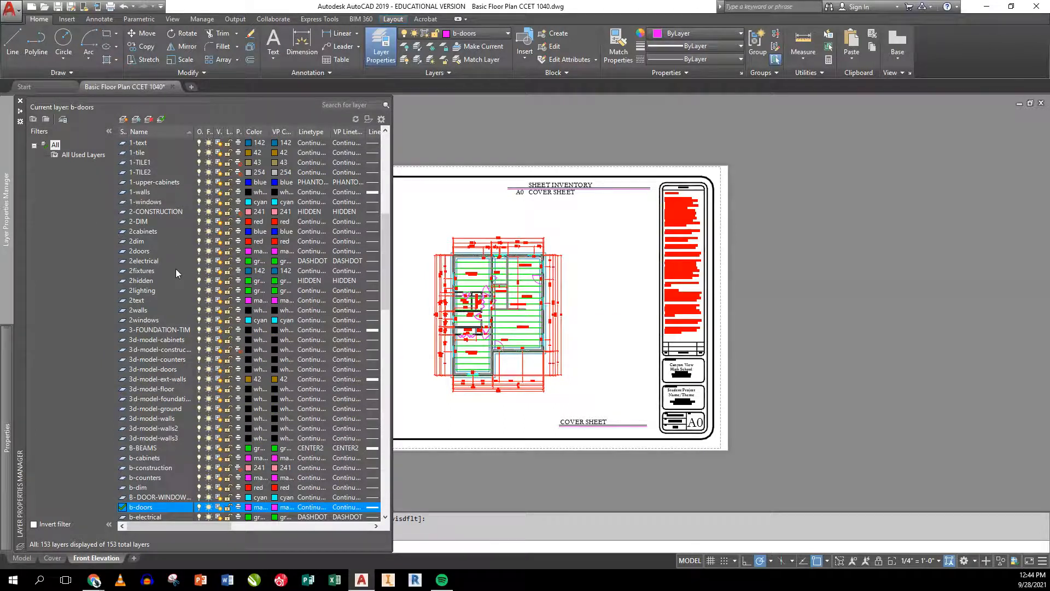
scroll(162, 305, down, 5)
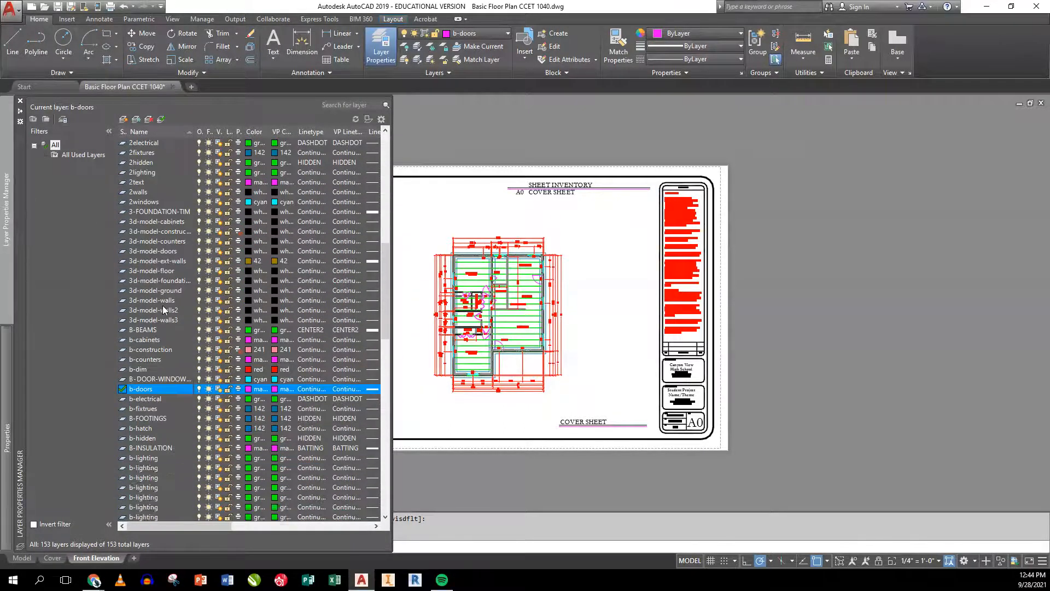
click(147, 300)
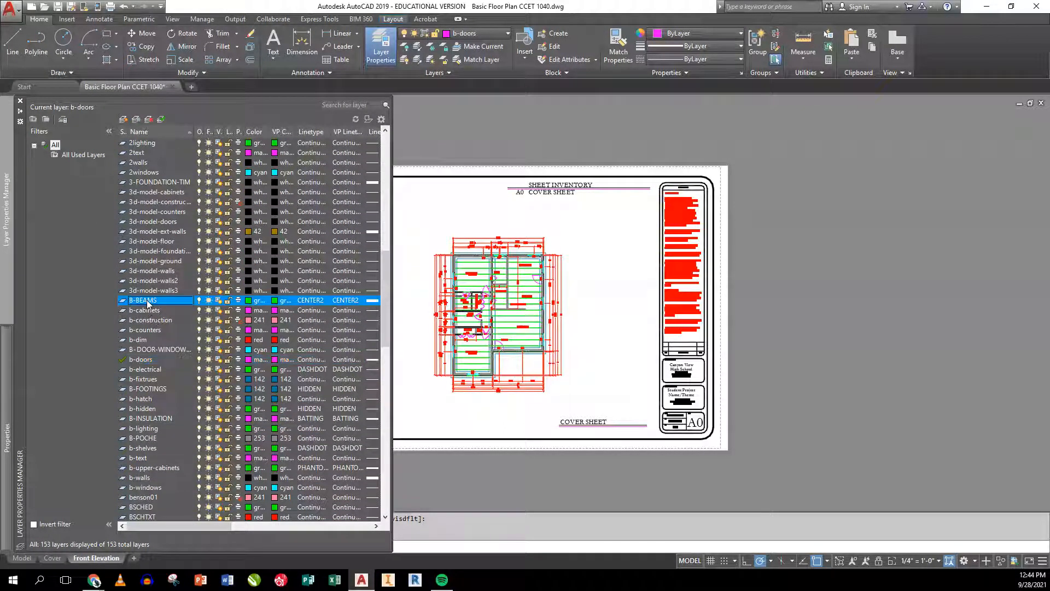
scroll(147, 299, down, 1)
scroll(147, 304, down, 2)
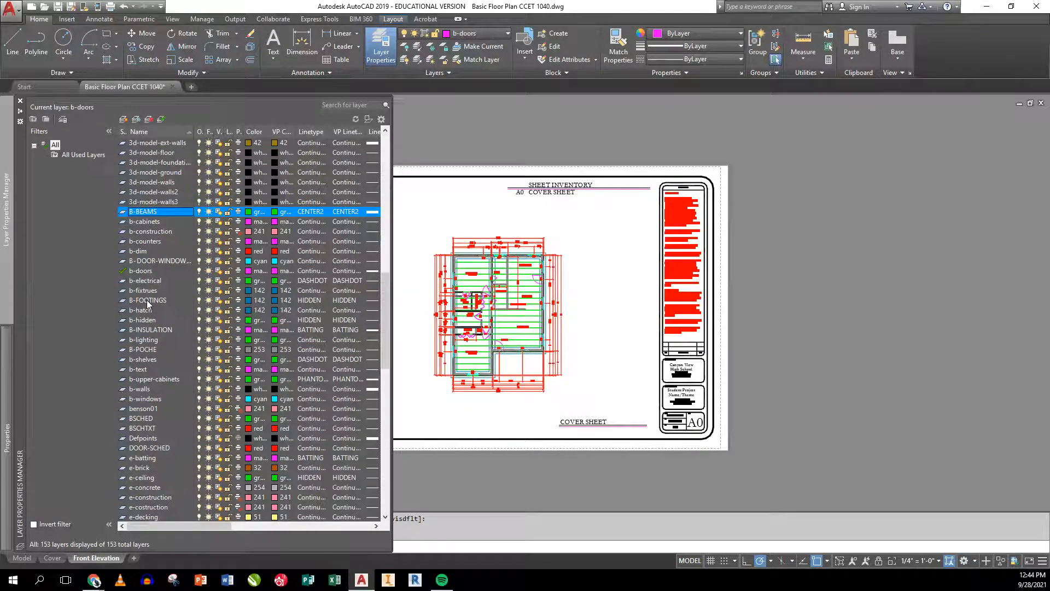
shift+click(142, 399)
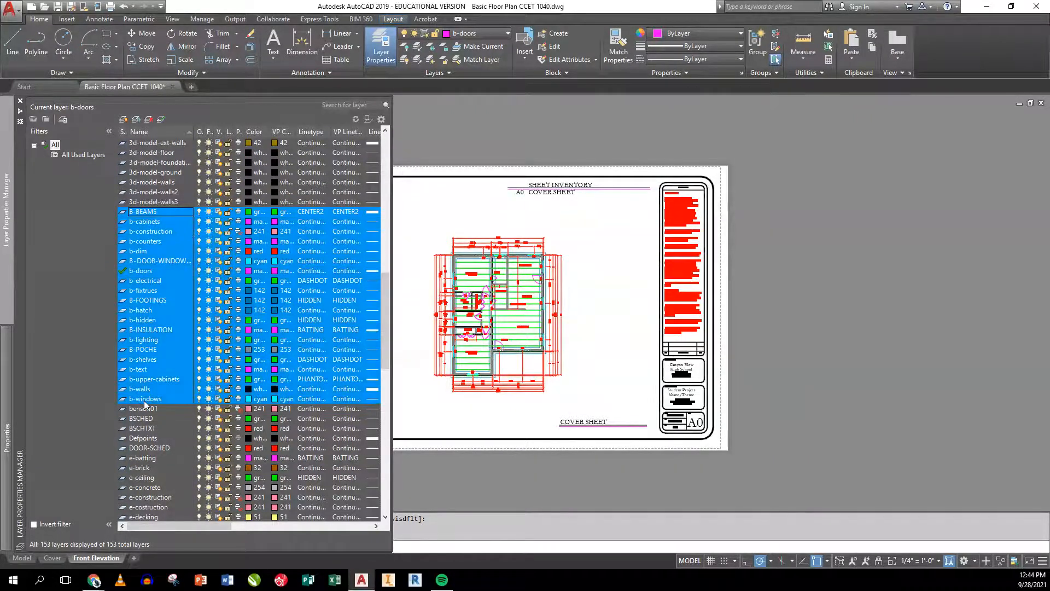
click(218, 398)
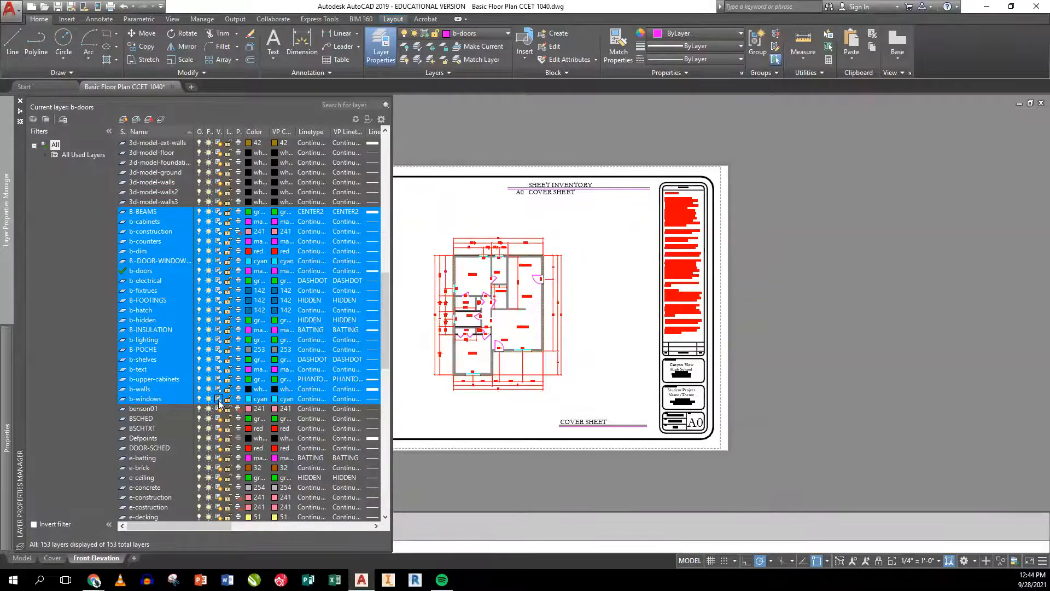
Step: Cancel the stray selection window and switch the sheet back to paper space
click(397, 400)
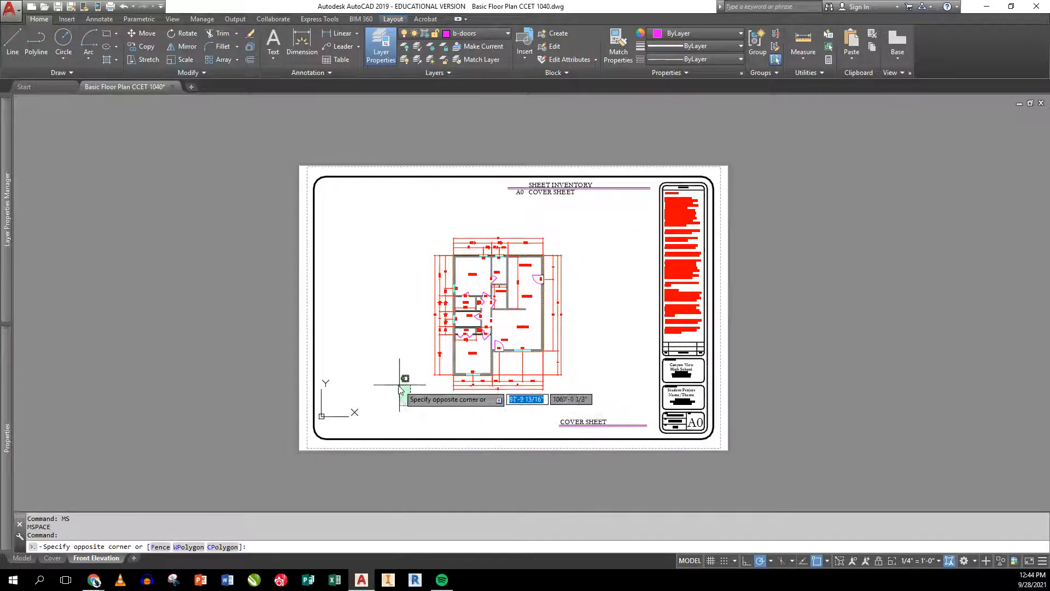
key(Escape)
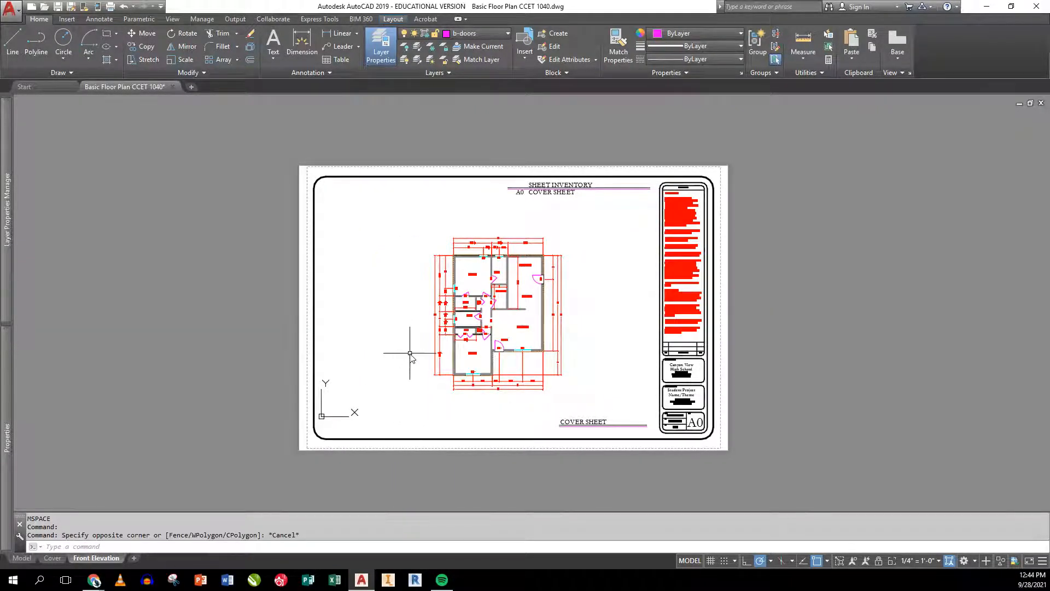
text(PS)
key(Return)
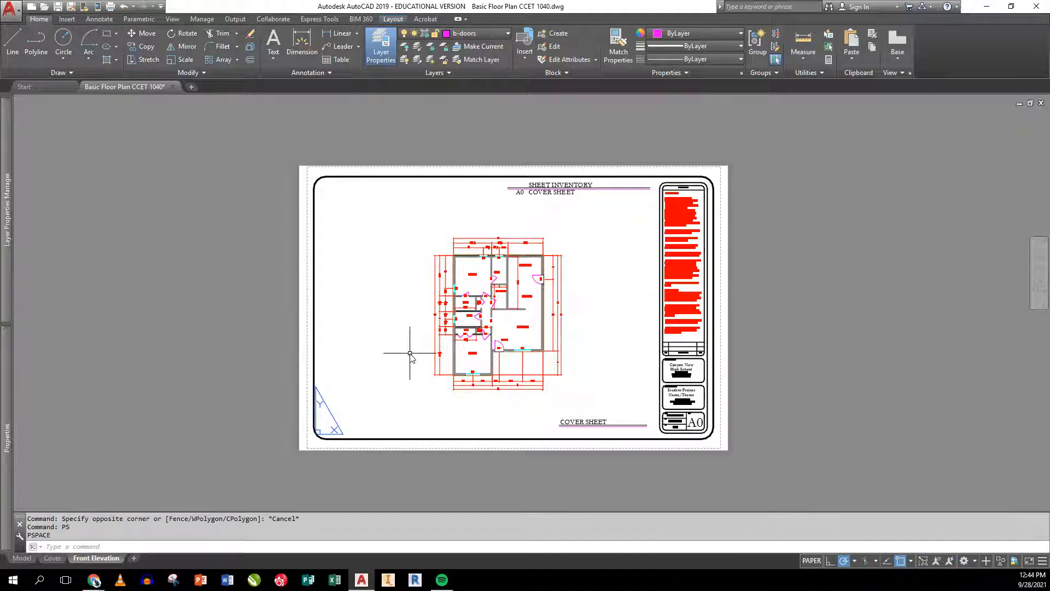